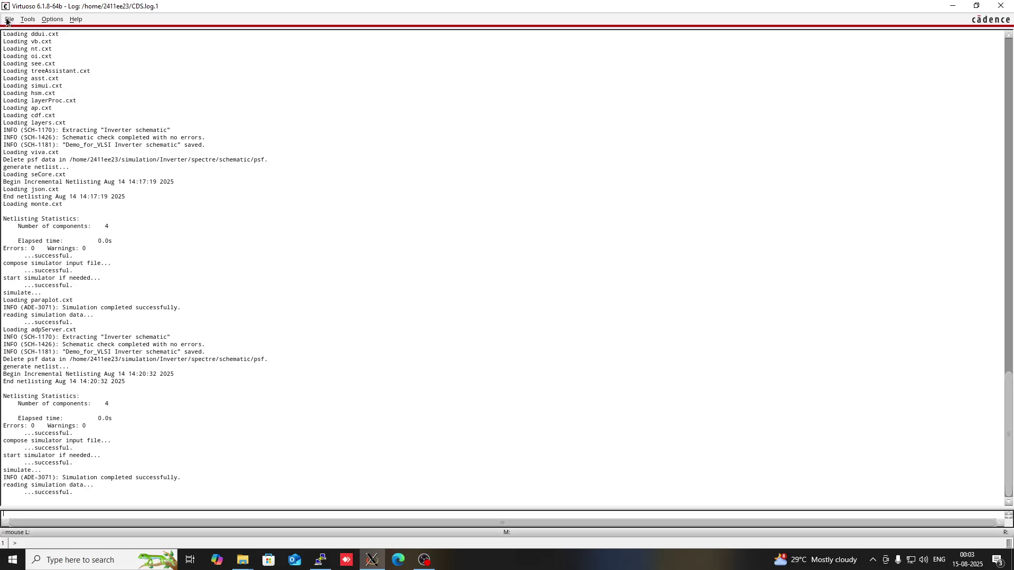
Create a new schematic cellview named Nand_2_ip in the CadenceTuT library.
left_click(8, 20)
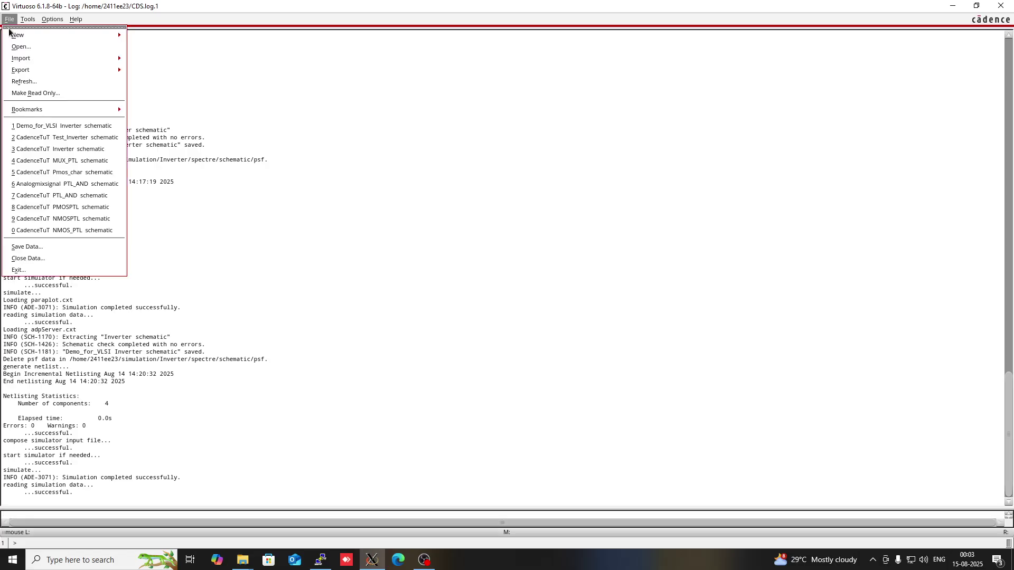
mouse_move(14, 37)
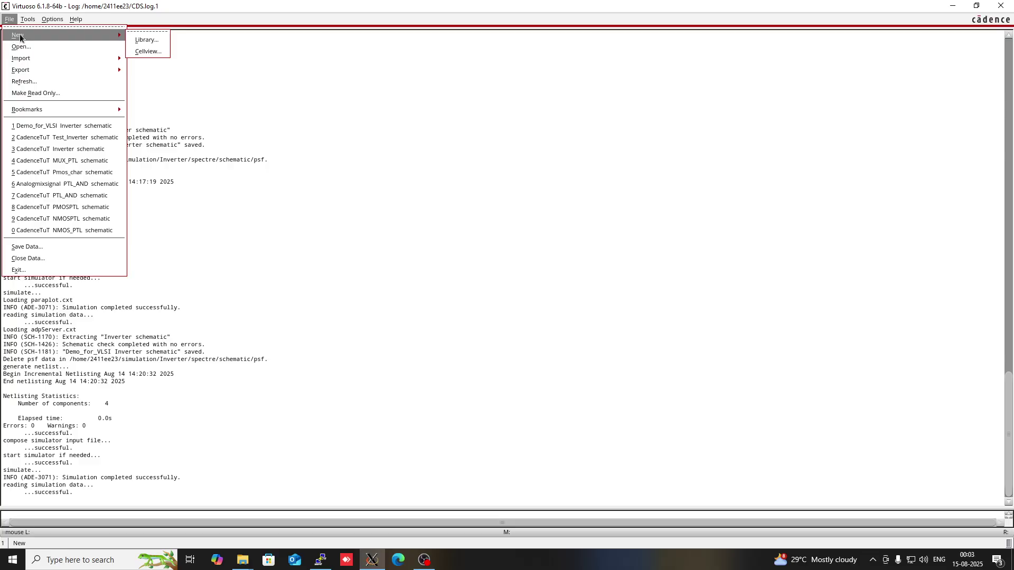
left_click(148, 51)
left_click(316, 143)
key("BackSpace")
key("BackSpace")
key("BackSpace")
key("BackSpace")
key("BackSpace")
key("BackSpace")
key("BackSpace")
key("BackSpace")
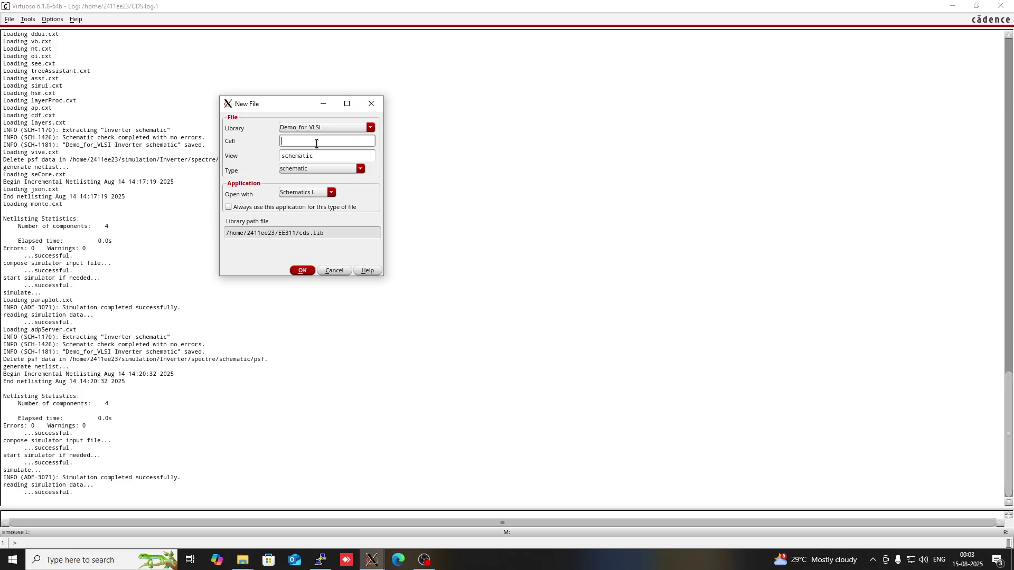
type("Nand_2_ip")
left_click(326, 128)
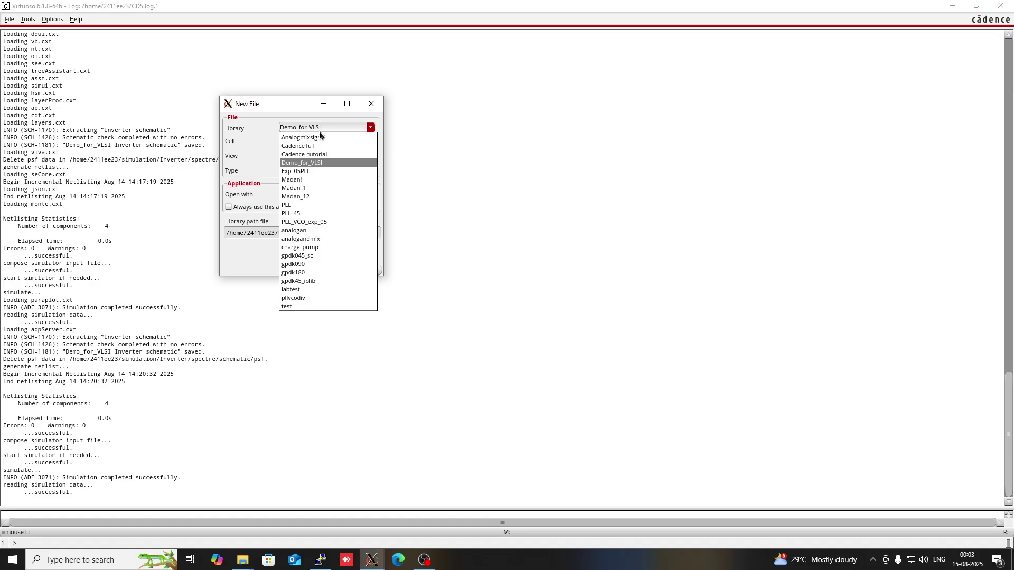
left_click(312, 145)
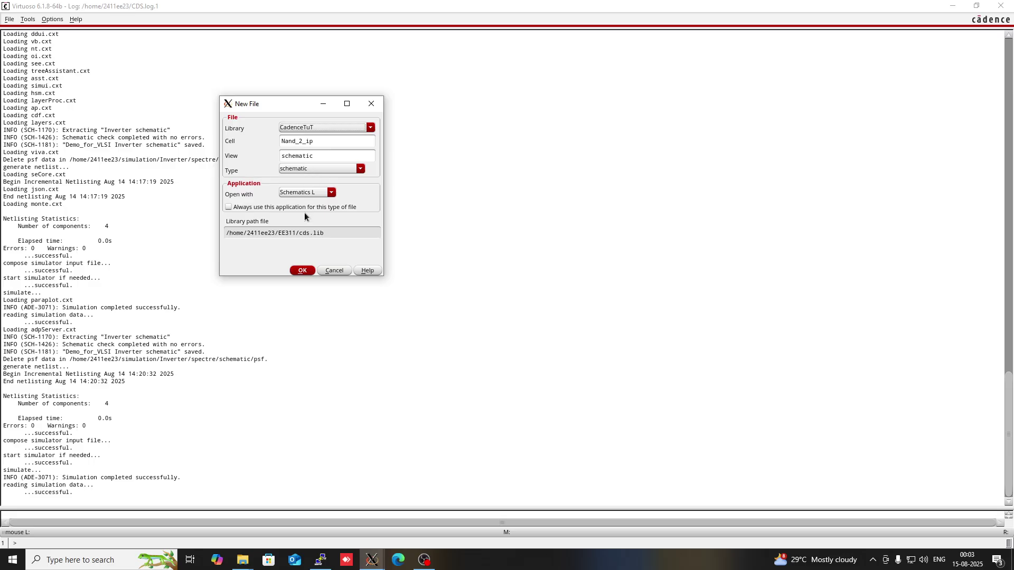
left_click(302, 270)
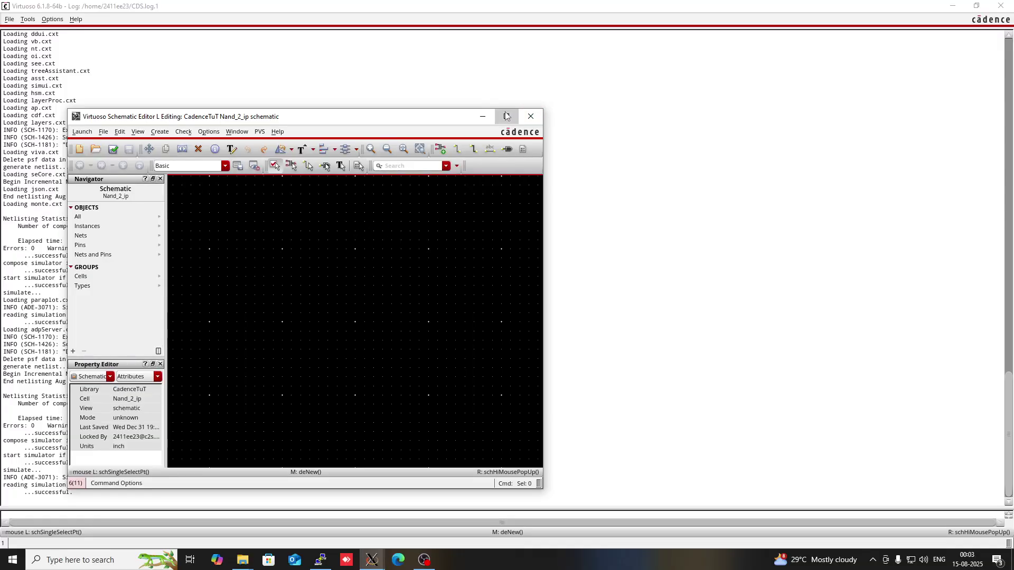
Maximize the schematic editor and choose the gpdk180 pmos cell in Add Instance.
left_click(506, 116)
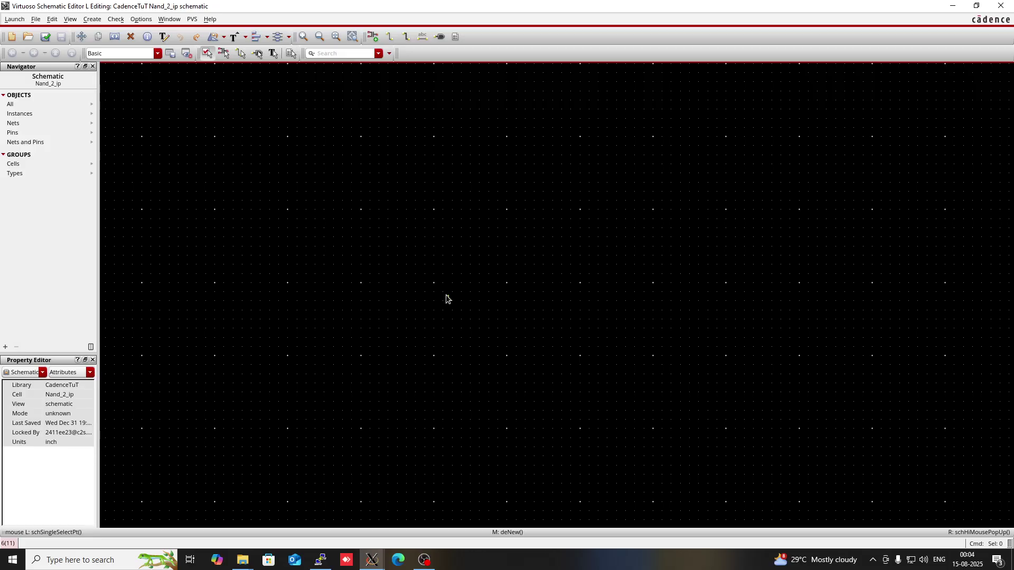
key("i")
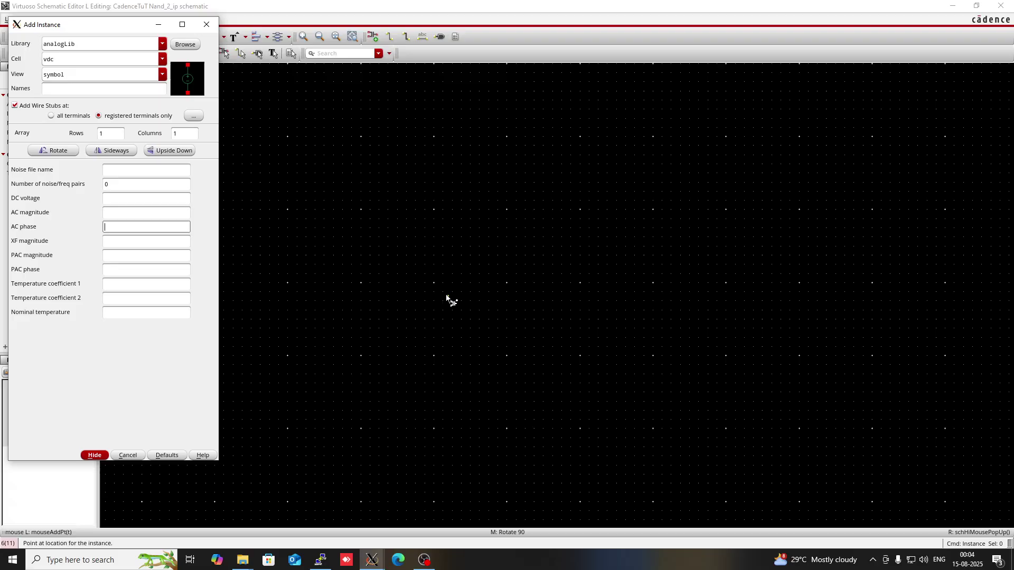
left_click(76, 45)
key("BackSpace")
key("BackSpace")
key("BackSpace")
key("BackSpace")
key("BackSpace")
key("BackSpace")
key("BackSpace")
key("BackSpace")
key("BackSpace")
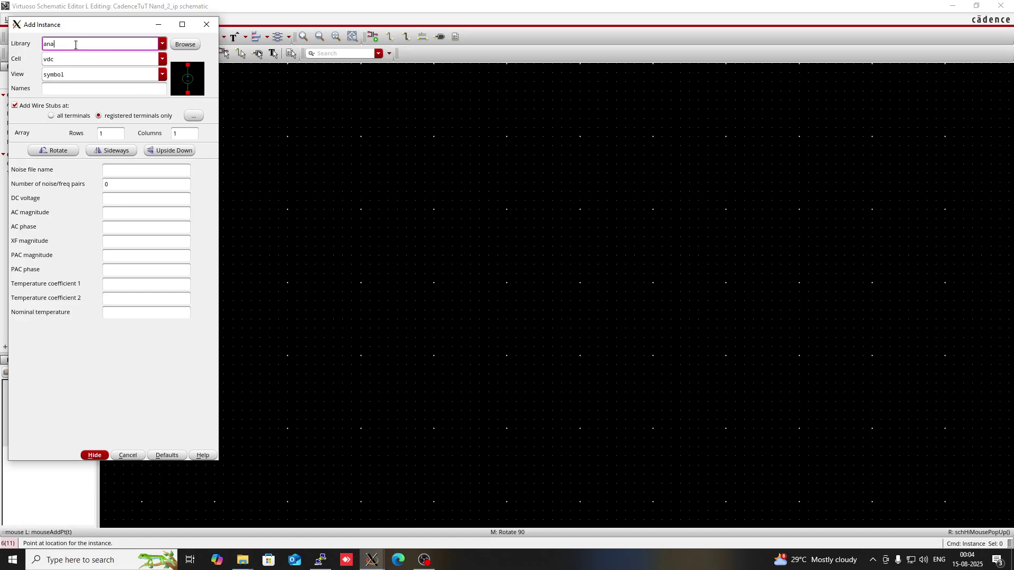
left_click(75, 45)
type("gpdk")
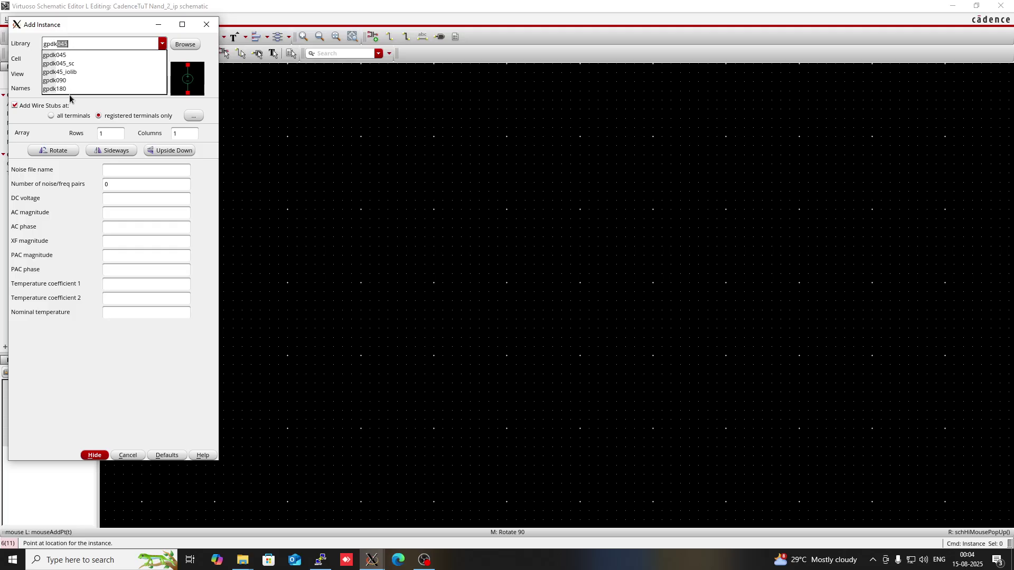
left_click(63, 88)
left_click(55, 57)
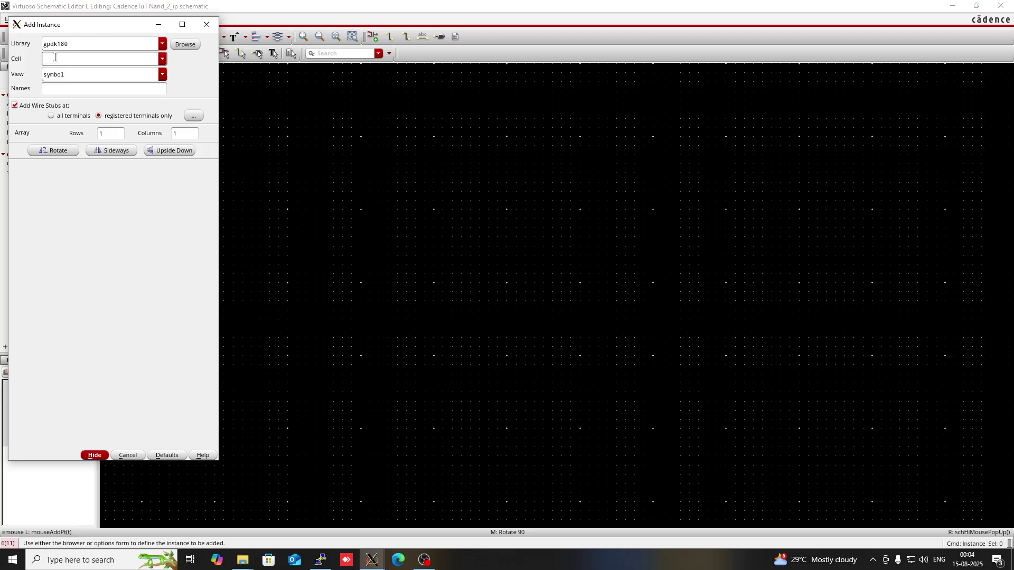
type("pmos")
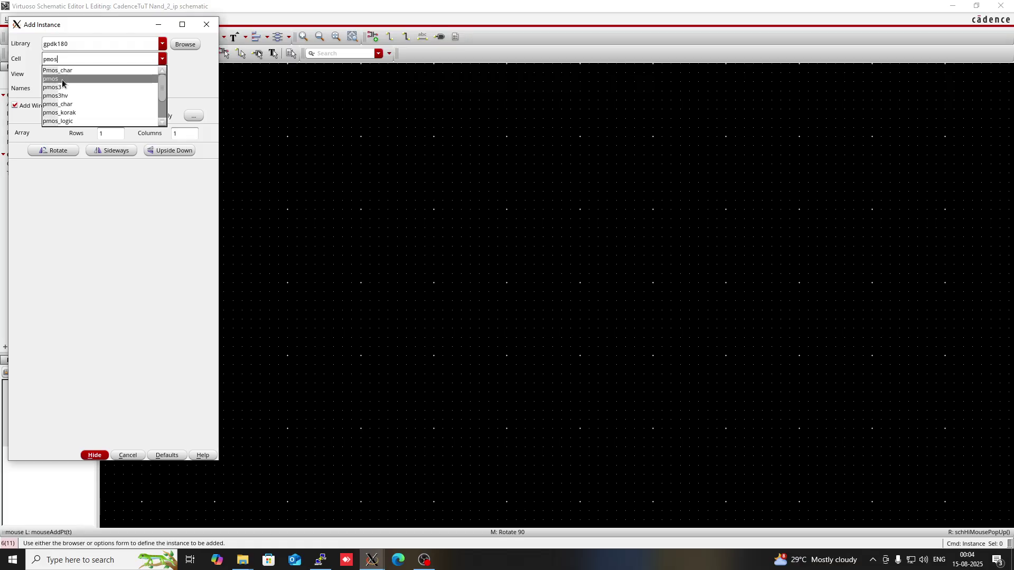
left_click(62, 79)
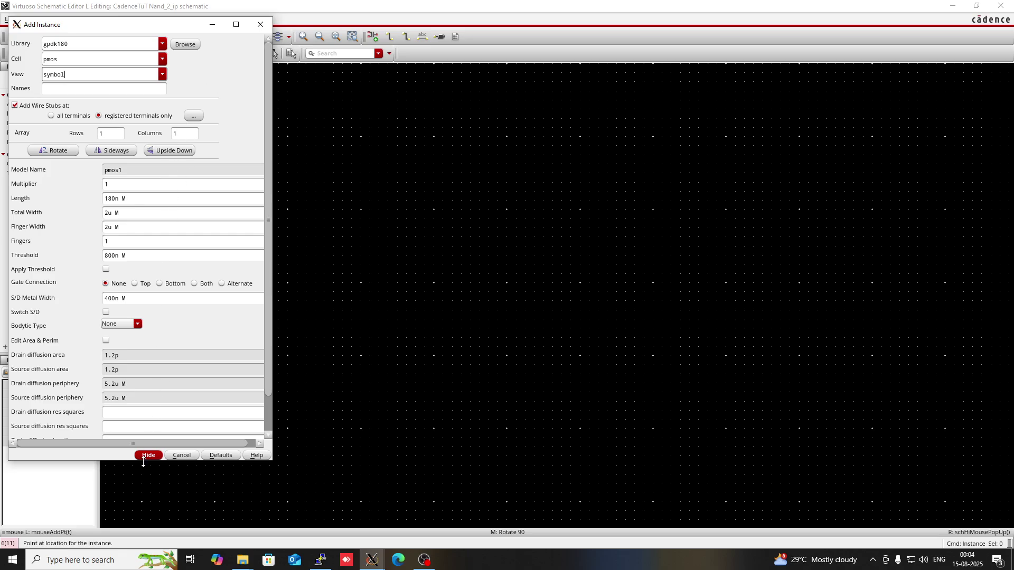
Place two pmos transistors, PM0 and PM1, side by side.
left_click(212, 25)
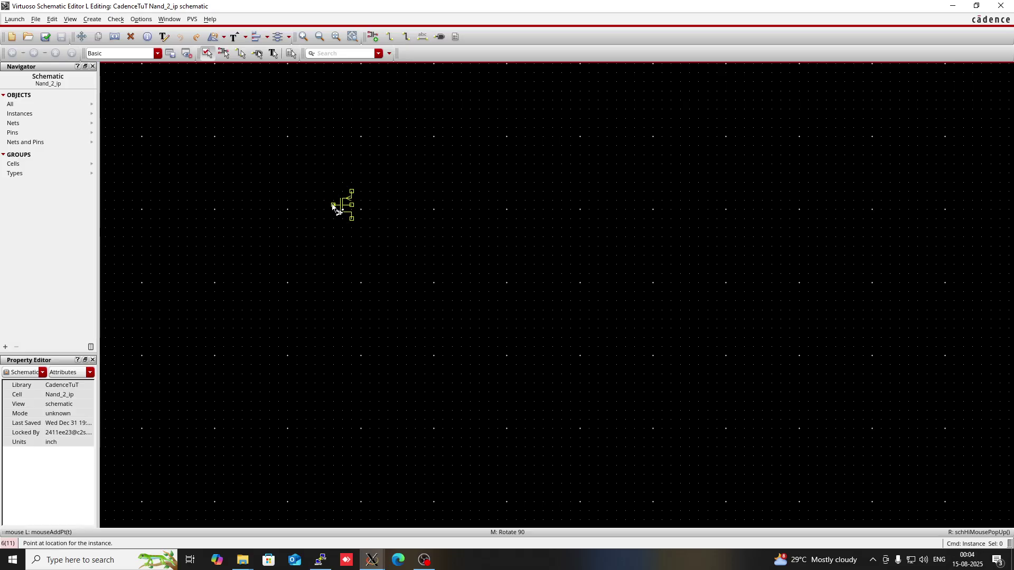
left_click(347, 185)
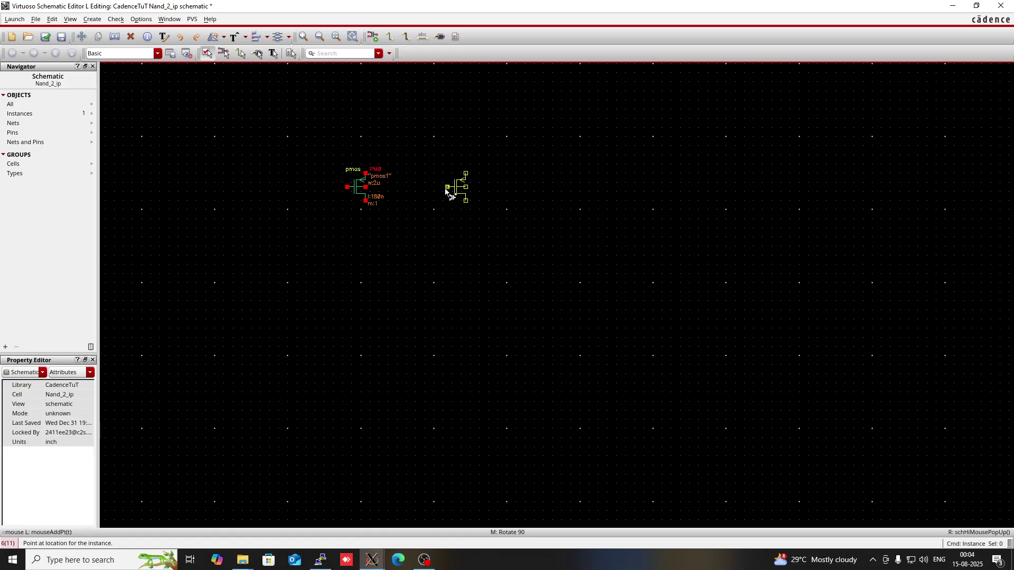
left_click(444, 188)
key("Escape")
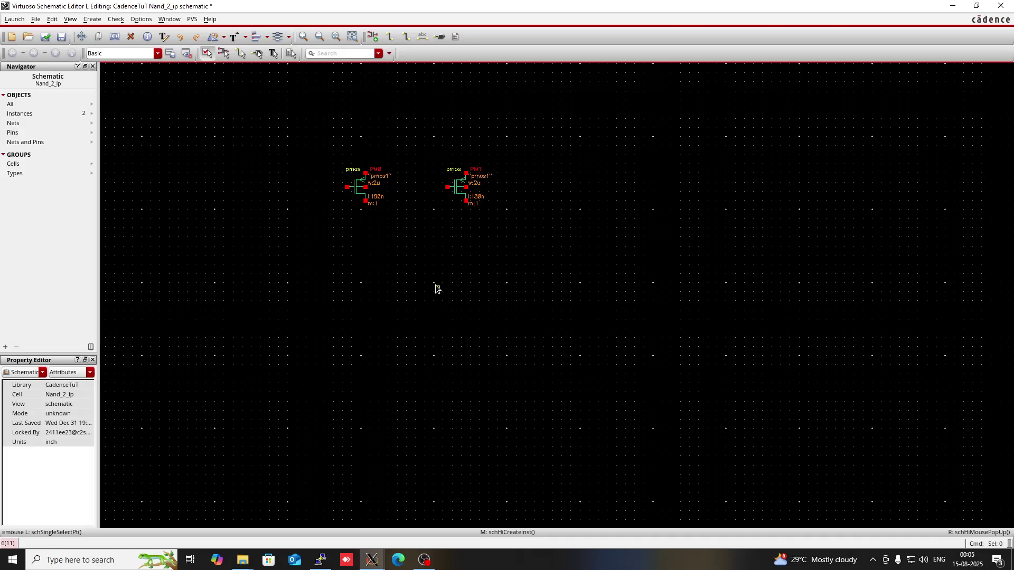
Switch the instance cell to gpdk180 nmos and stack NM0 and NM1 below the pmos pair.
key("i")
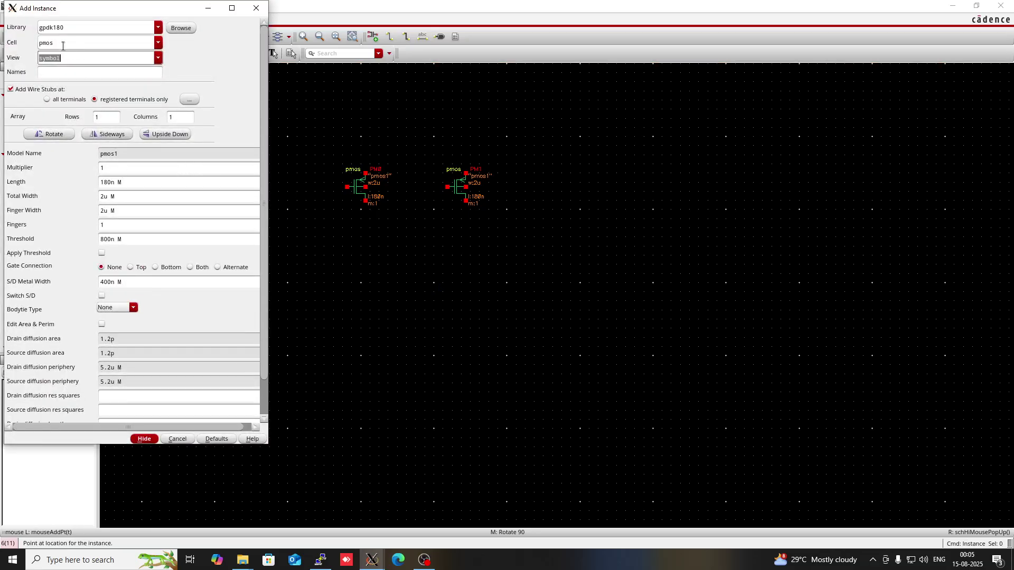
left_click(41, 44)
key("BackSpace")
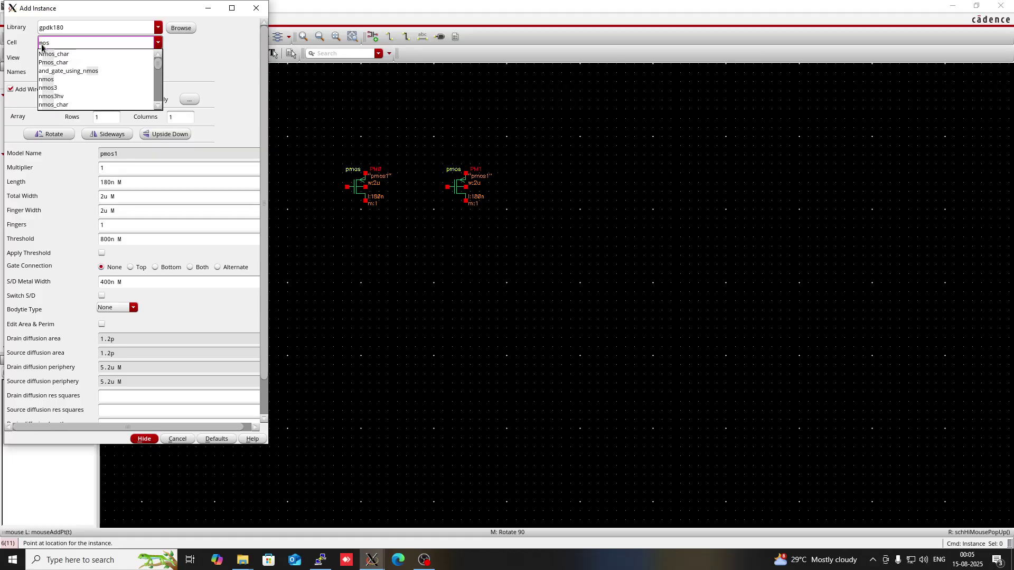
type("n")
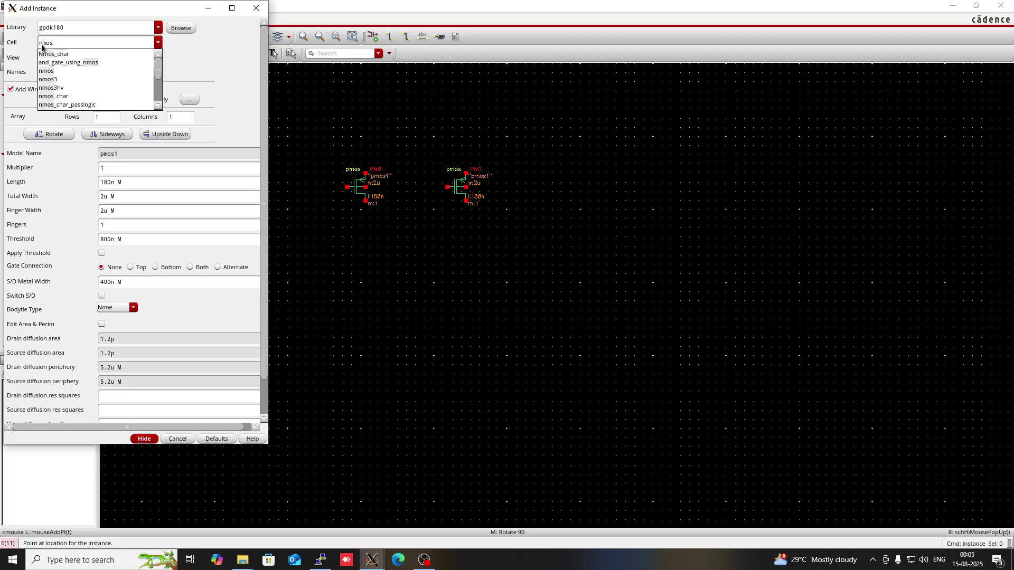
left_click(53, 72)
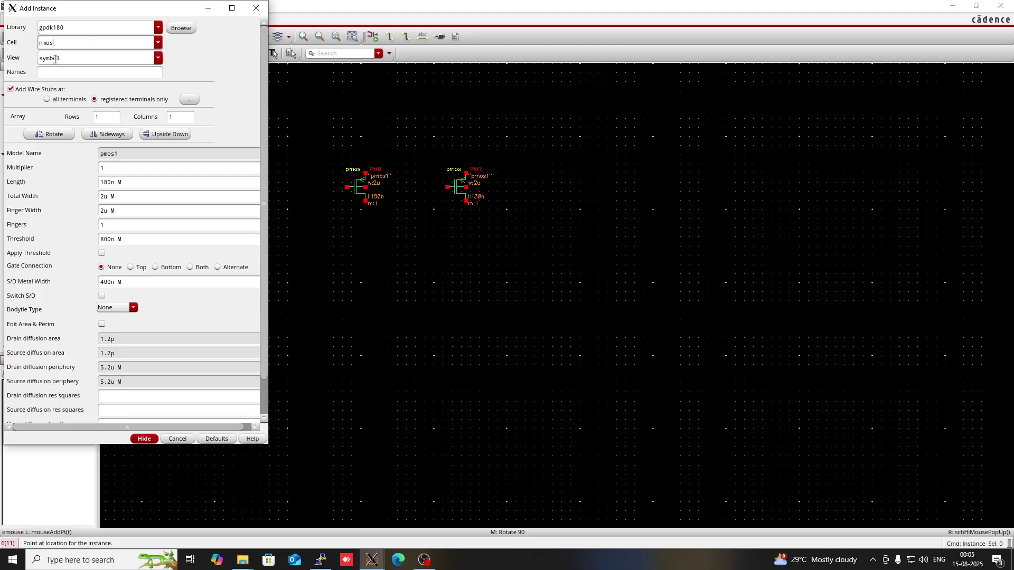
left_click(54, 58)
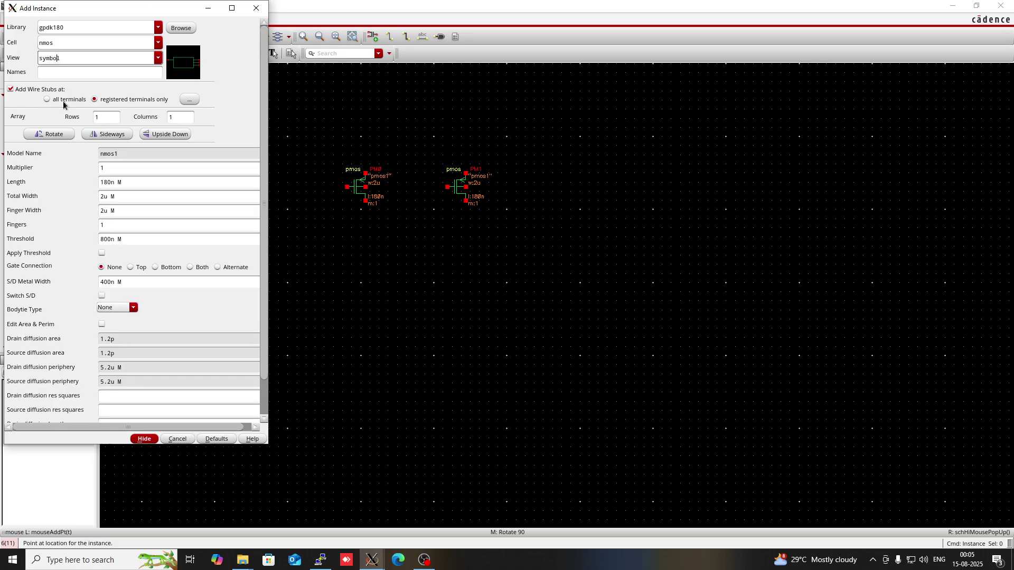
left_click(145, 438)
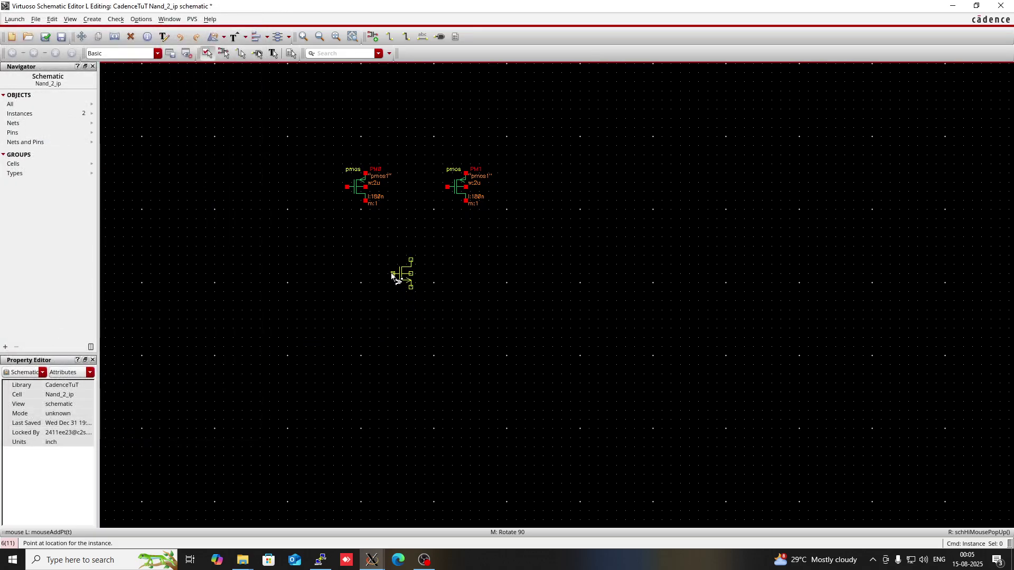
left_click(397, 268)
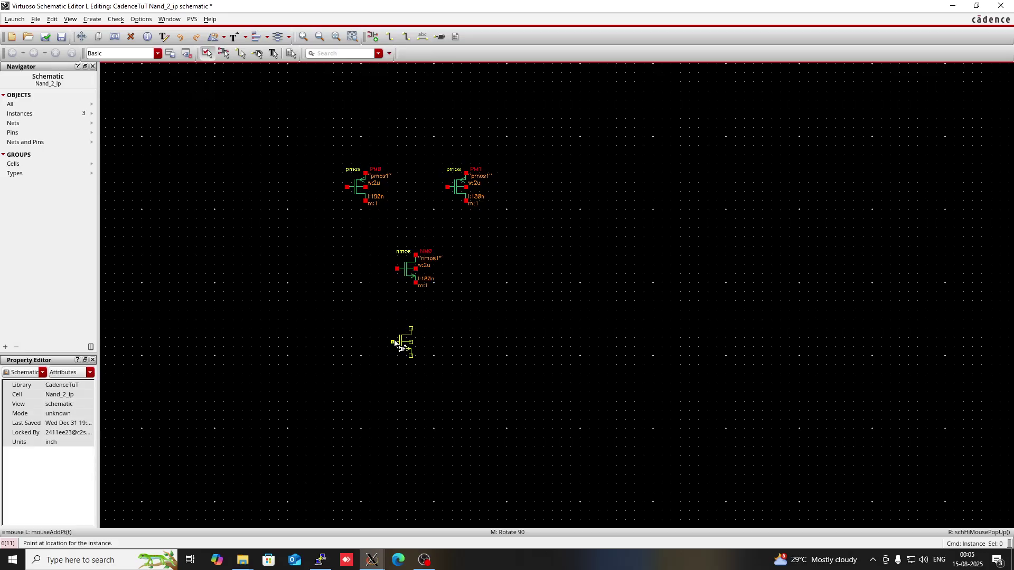
left_click(397, 333)
key("Escape")
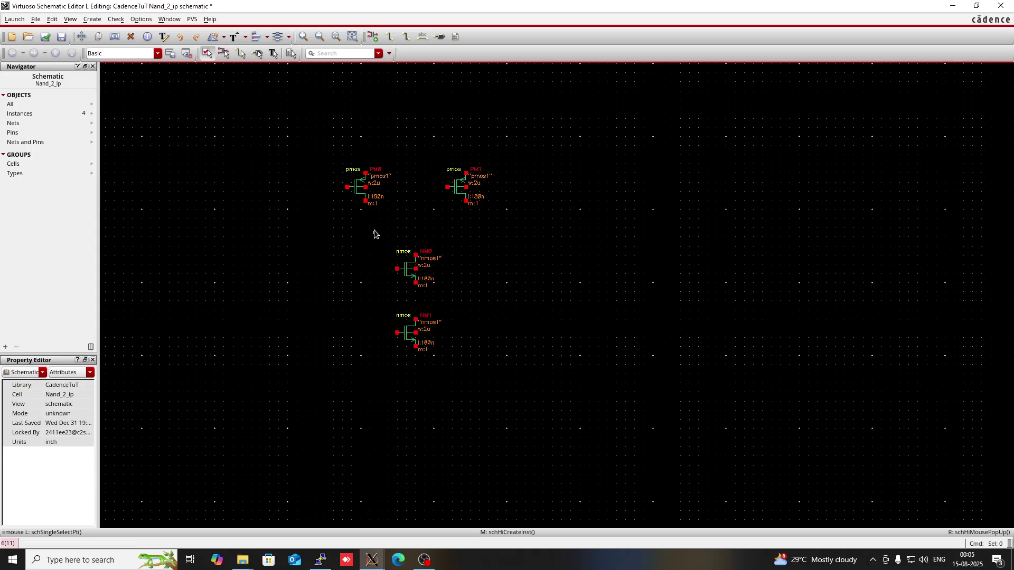
Wire PM0 and PM1 top and bottom terminals together, NM0 top to the pmos node, NM0 bottom to NM1.
key("w")
left_click(365, 201)
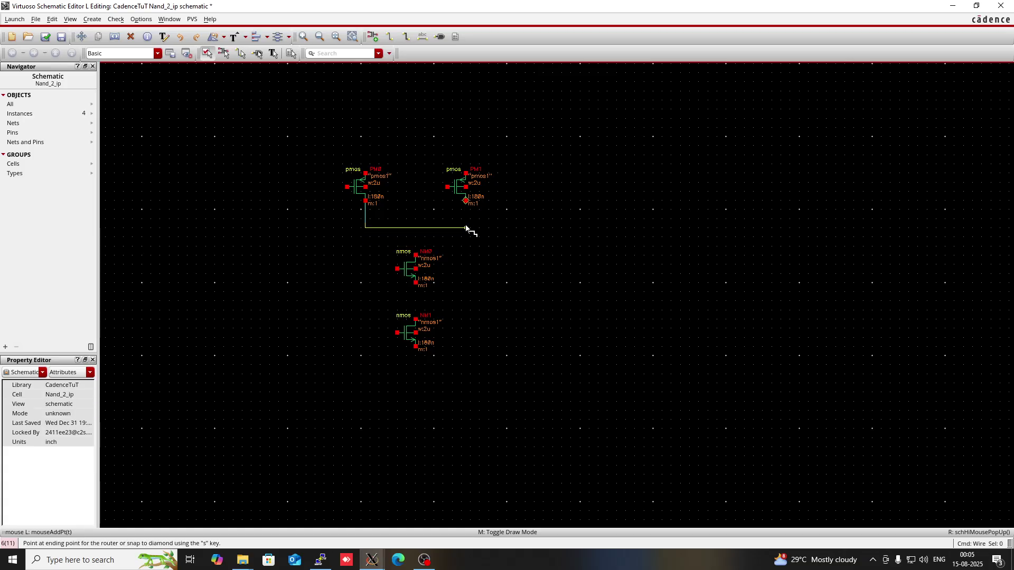
left_click(465, 201)
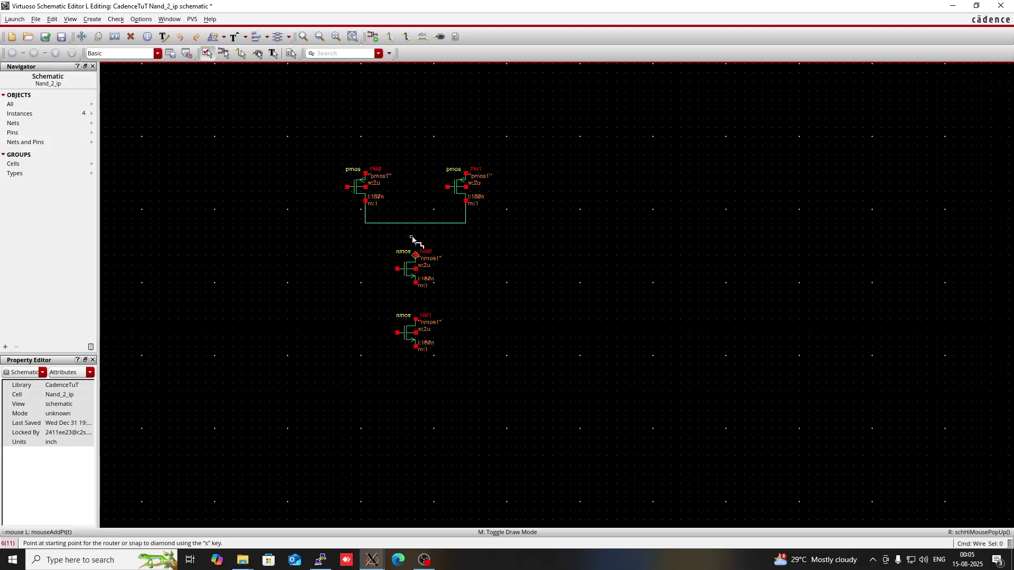
left_click(366, 172)
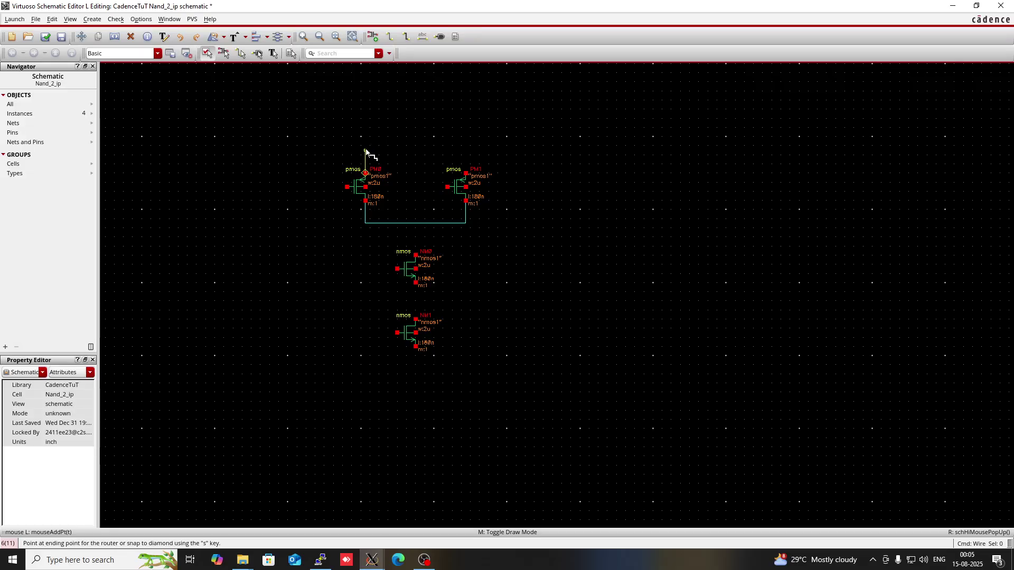
left_click(466, 173)
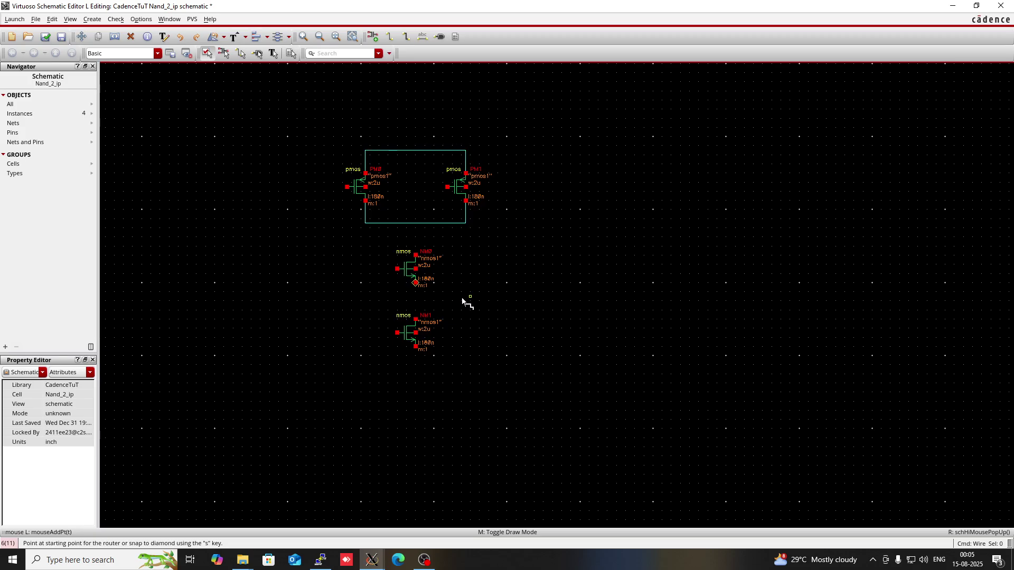
left_click(416, 255)
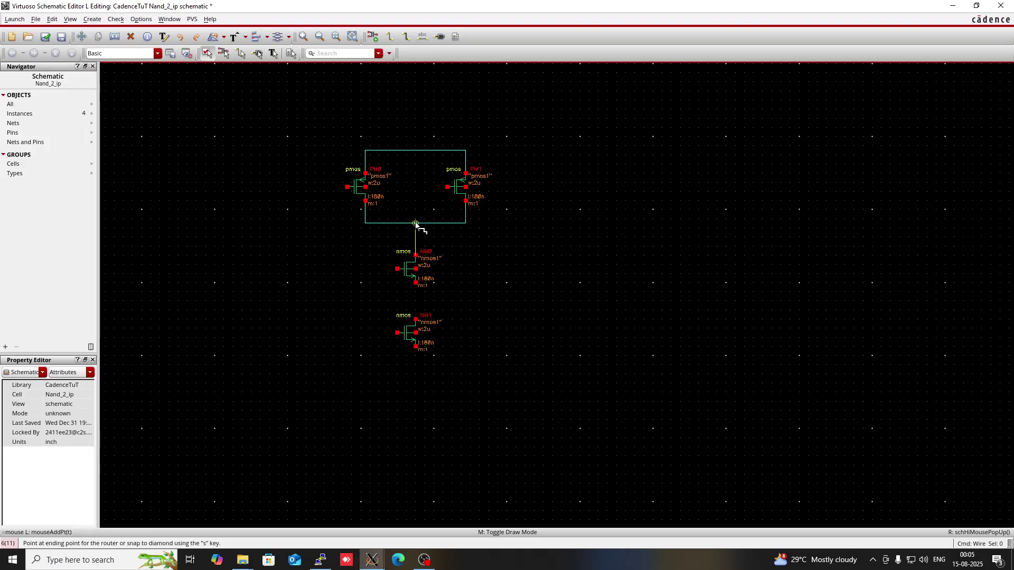
left_click(416, 223)
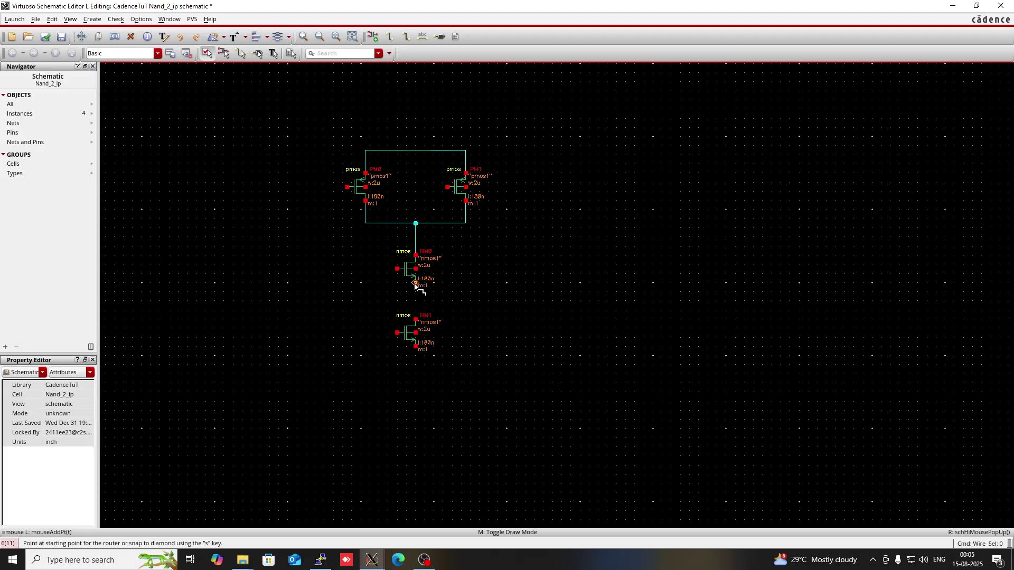
left_click(415, 283)
left_click(416, 319)
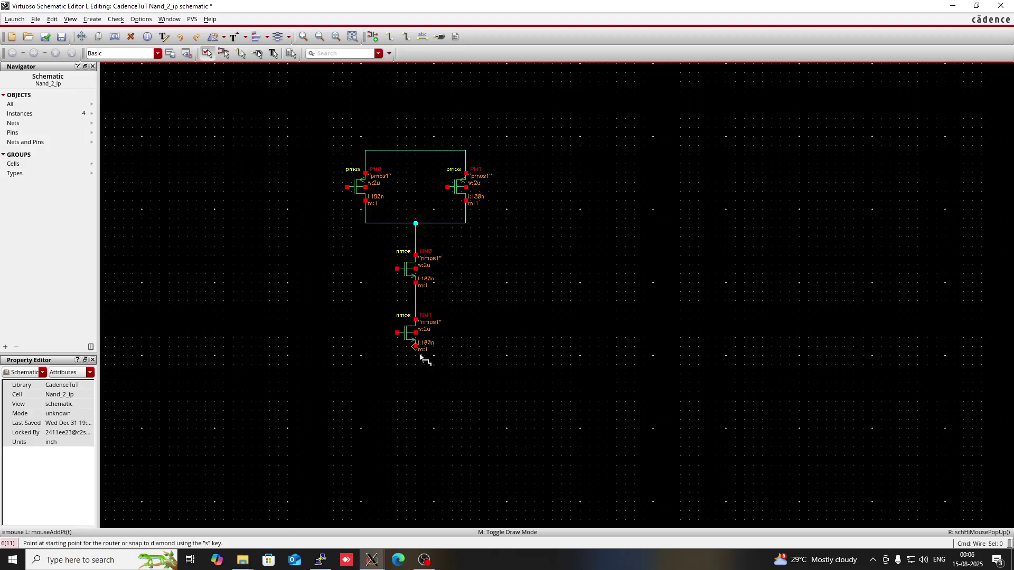
Set the instance library to analogLib and the cell to gnd.
key("i")
left_click(91, 60)
double_click(91, 60)
type("analo")
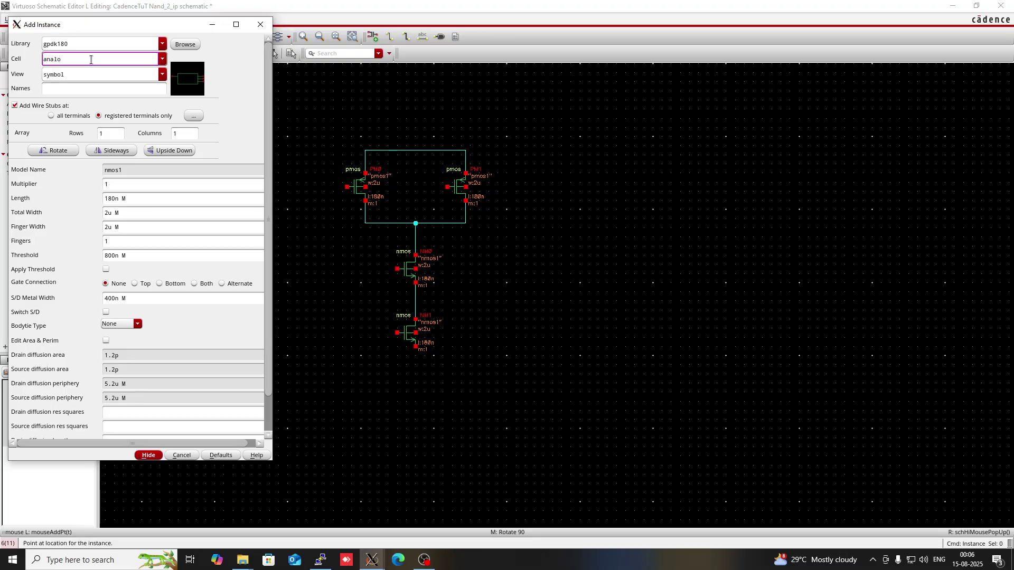
type("g")
left_click(76, 43)
key("BackSpace")
key("BackSpace")
key("BackSpace")
key("BackSpace")
key("BackSpace")
key("BackSpace")
key("BackSpace")
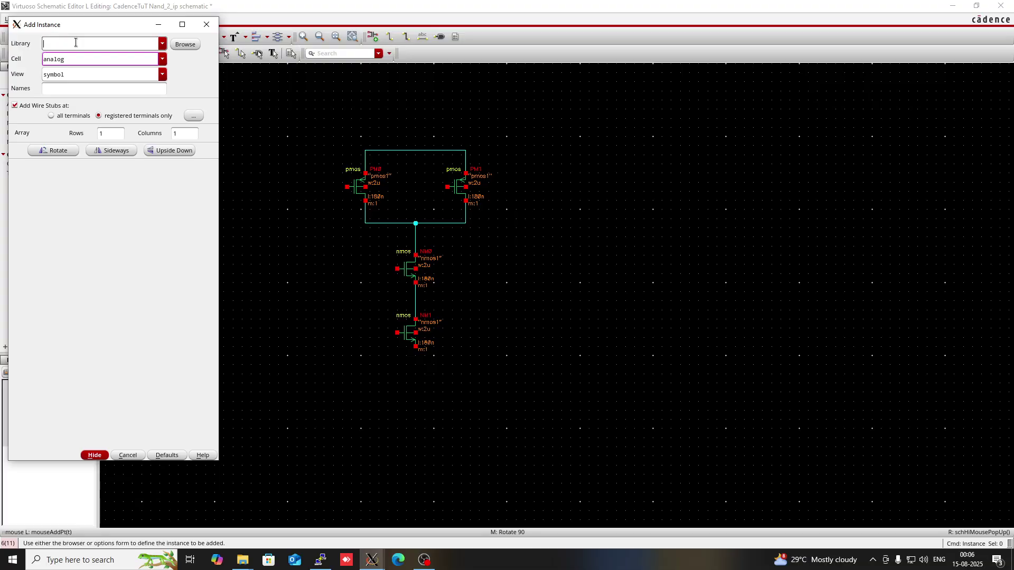
type("analogLib")
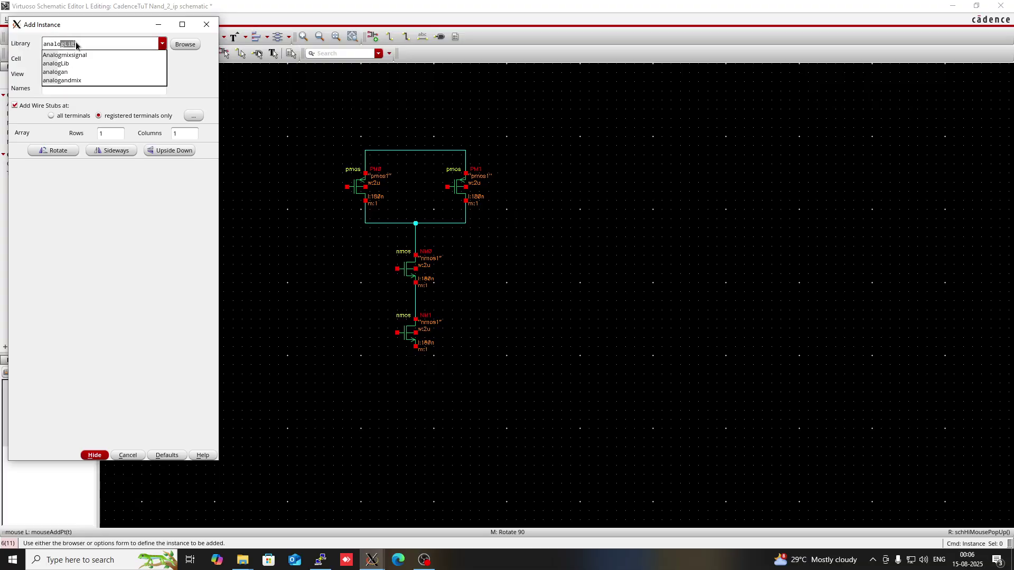
key("Tab")
left_click(80, 62)
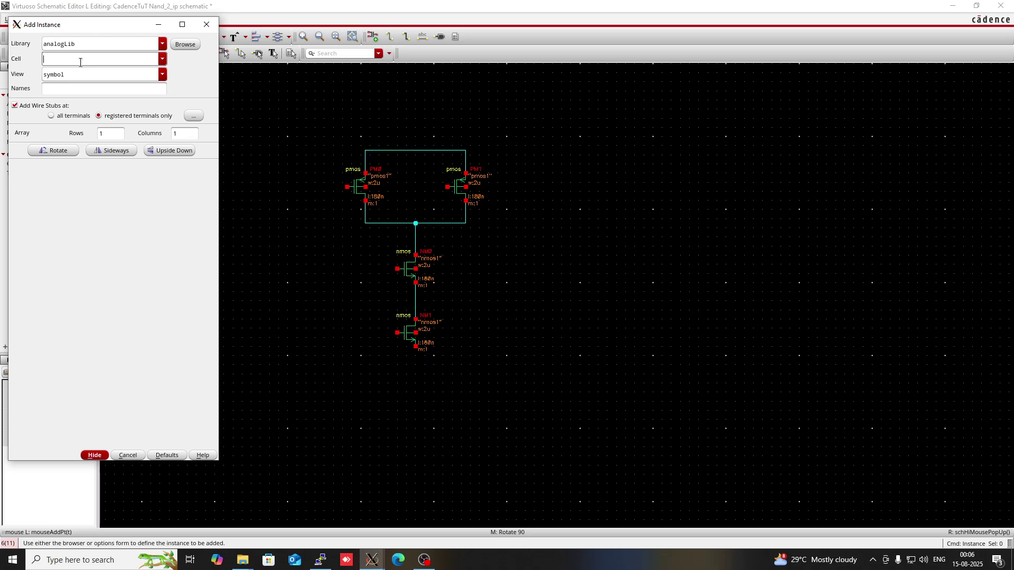
type("gnd")
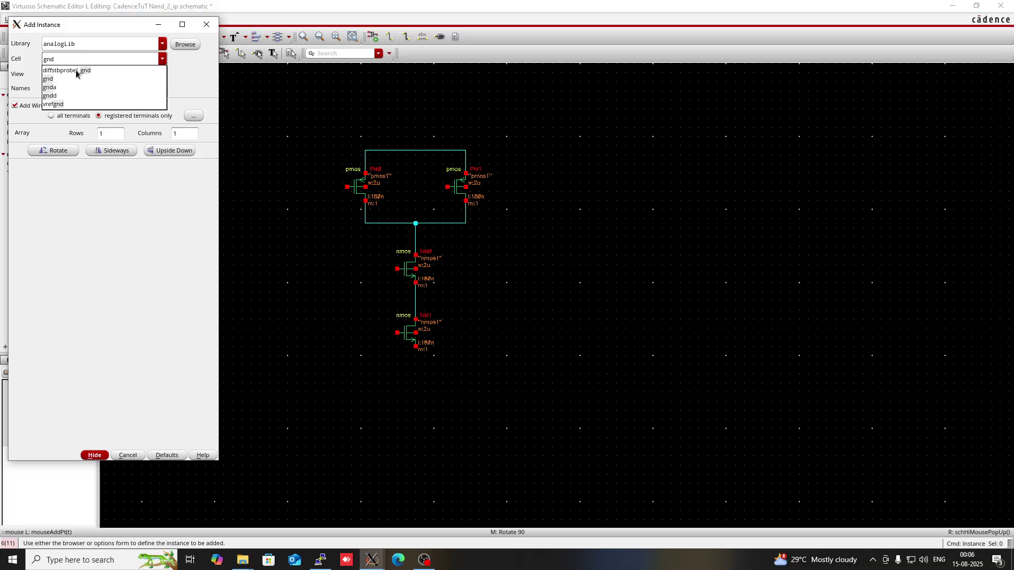
left_click(72, 78)
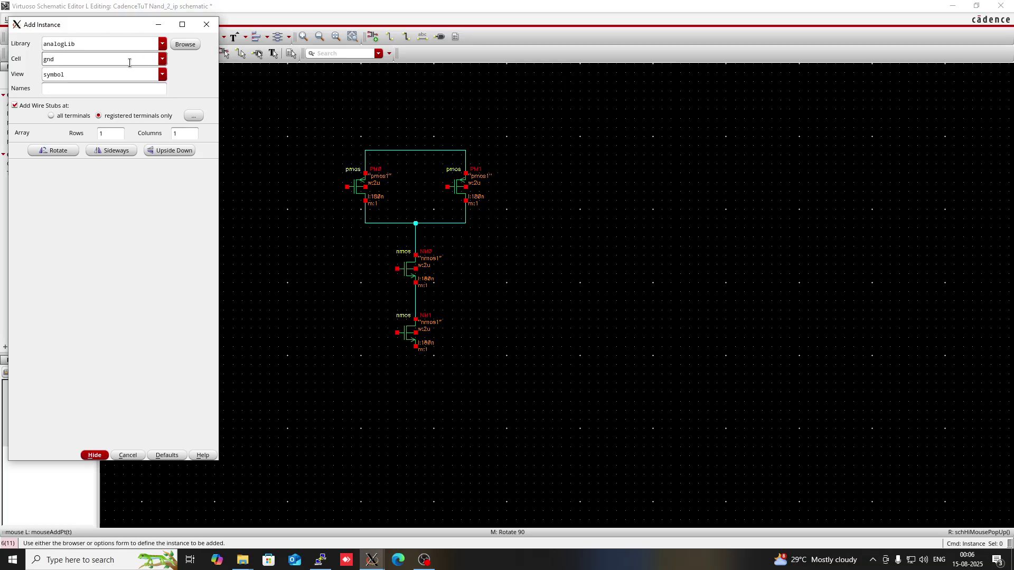
Place the ground symbol directly beneath NM1 and start a wire at its pin.
left_click(159, 24)
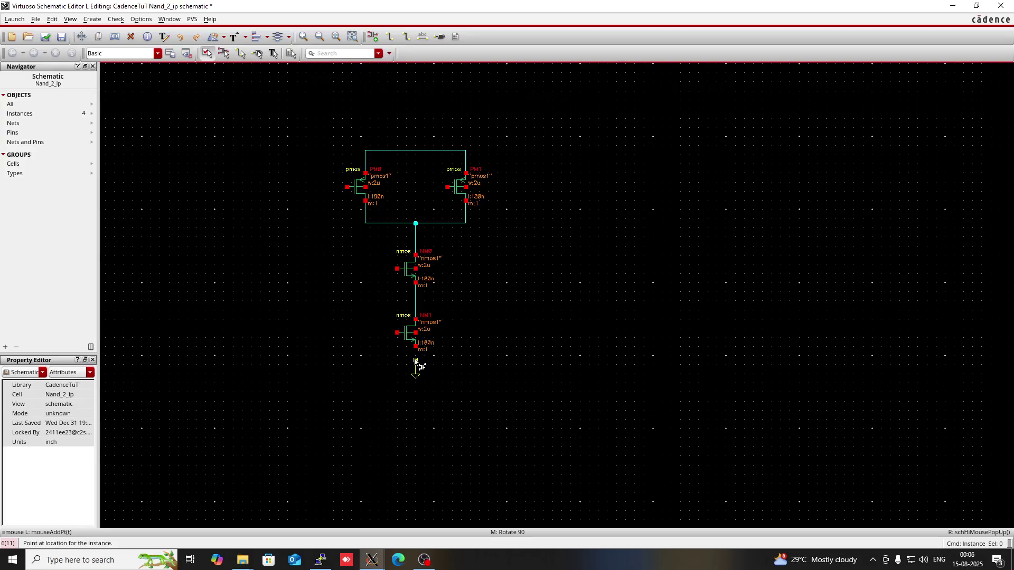
left_click(415, 367)
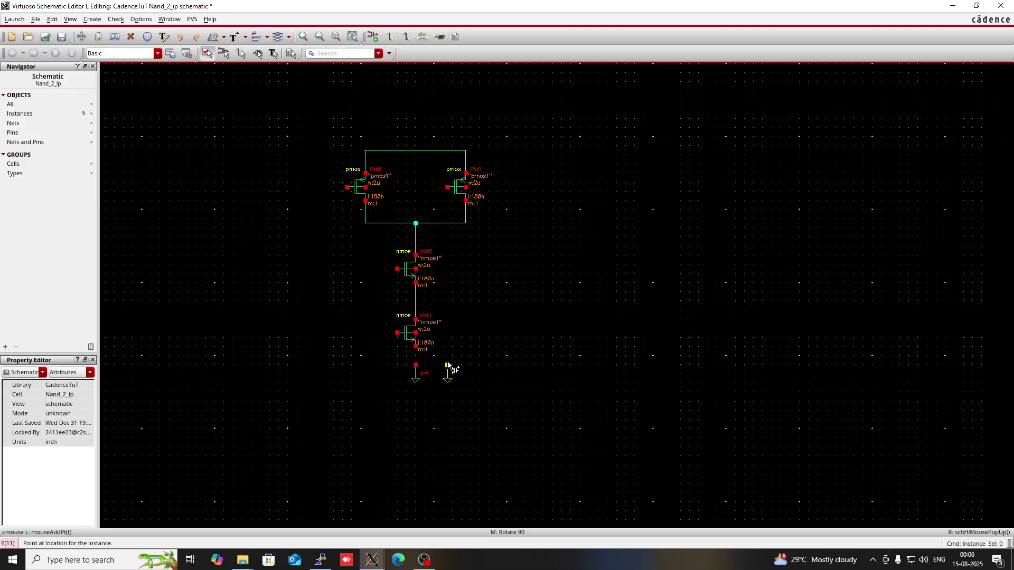
key("Escape")
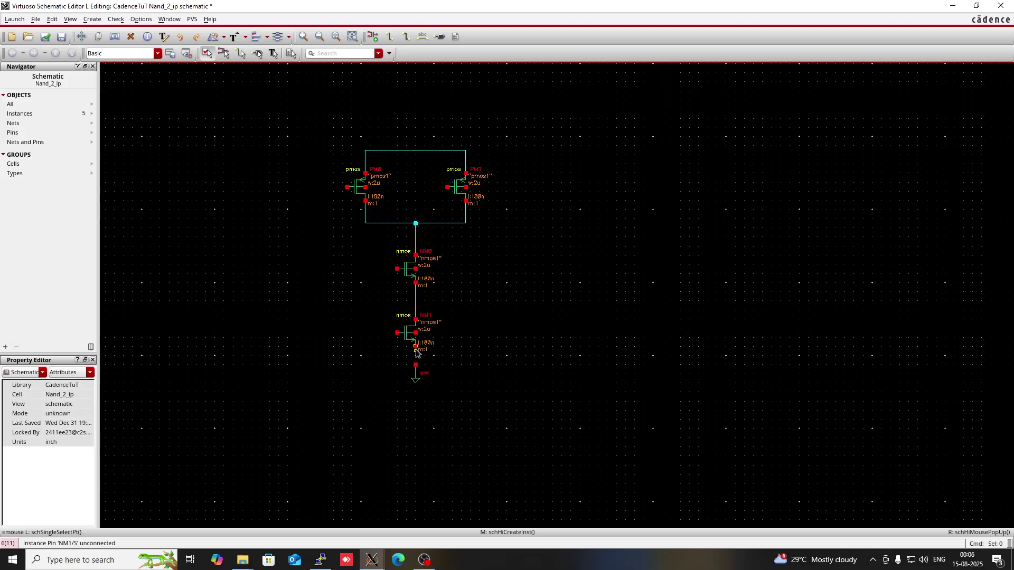
key("w")
left_click(416, 364)
key("Escape")
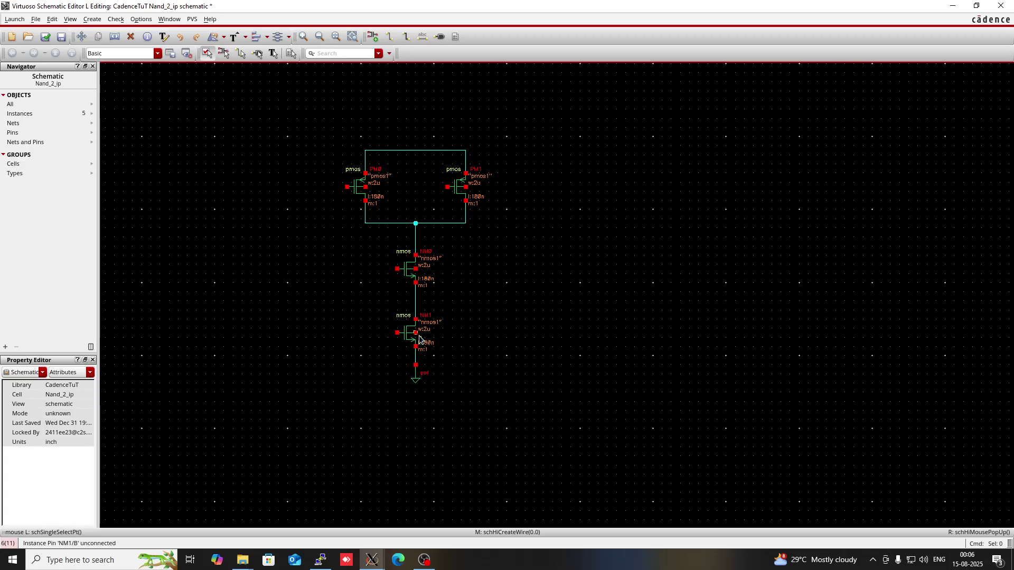
Wire NM1's body to its source and both PMOS bodies up to the top rail.
key("w")
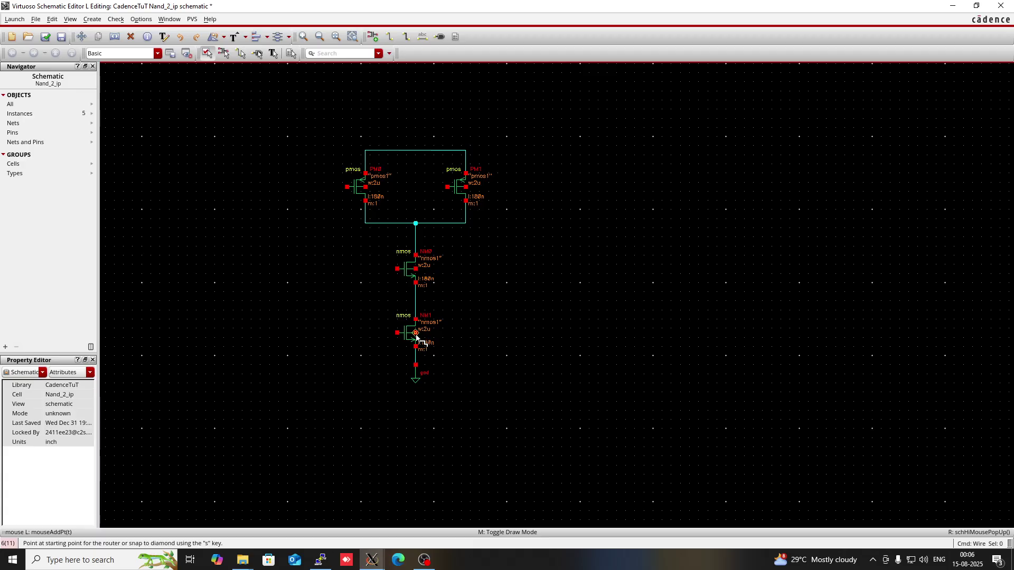
left_click(416, 333)
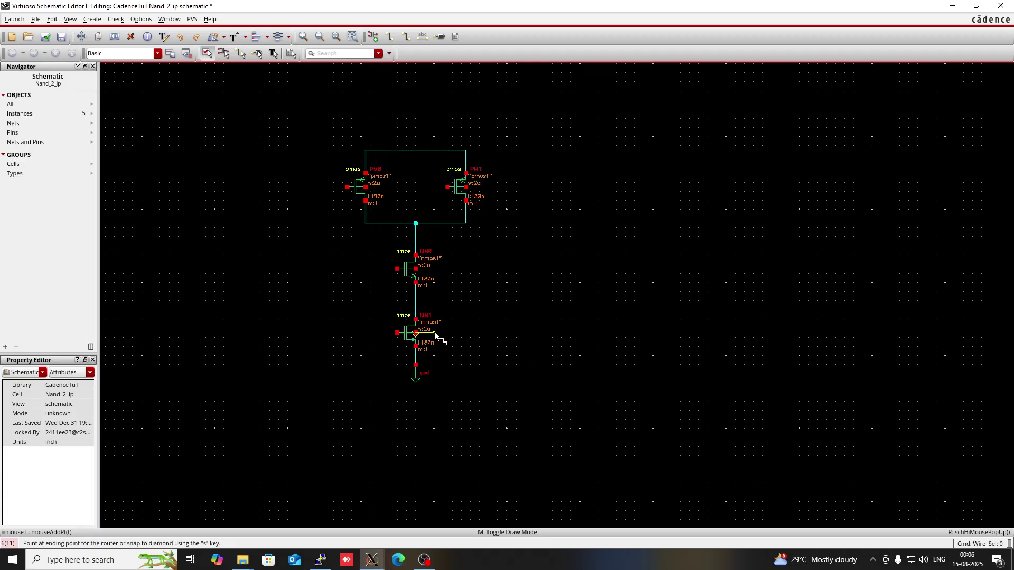
left_click(416, 356)
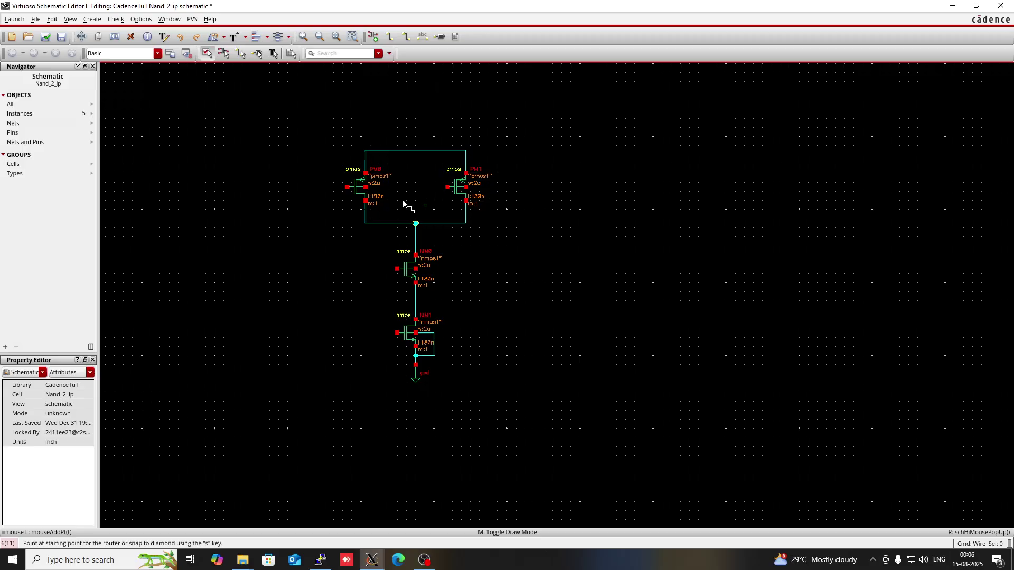
left_click(367, 189)
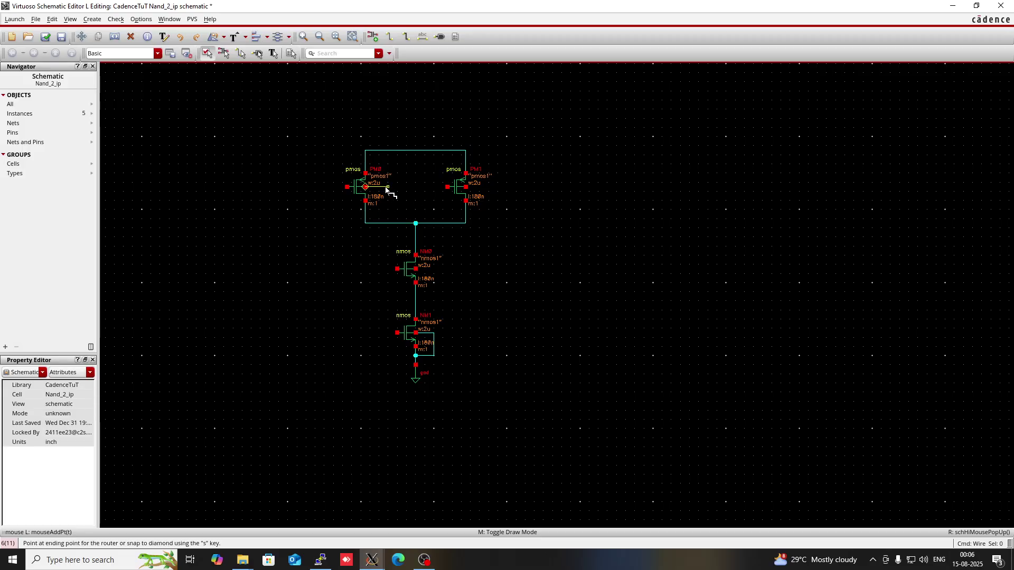
left_click(388, 152)
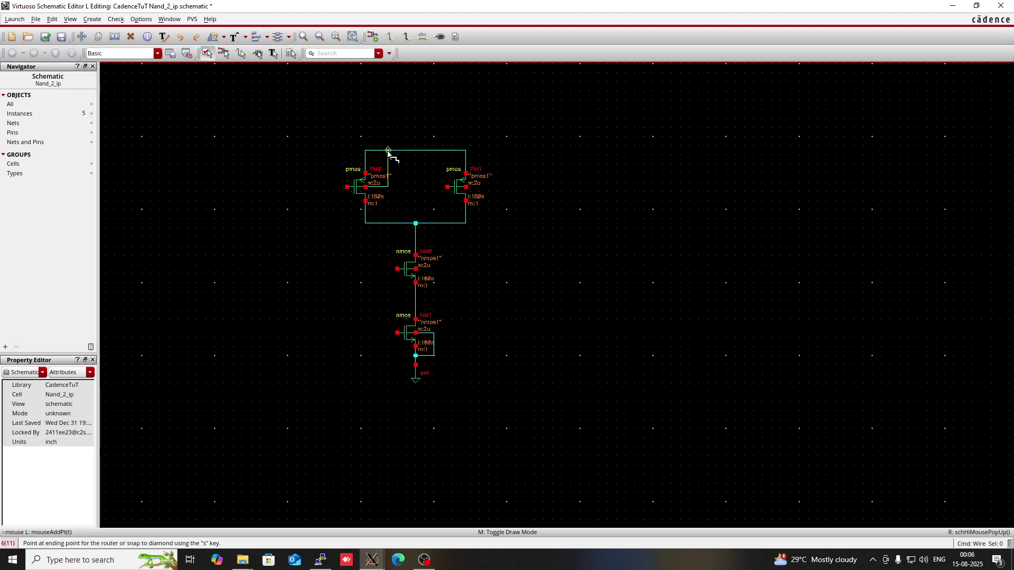
left_click(466, 188)
left_click(466, 152)
key("Escape")
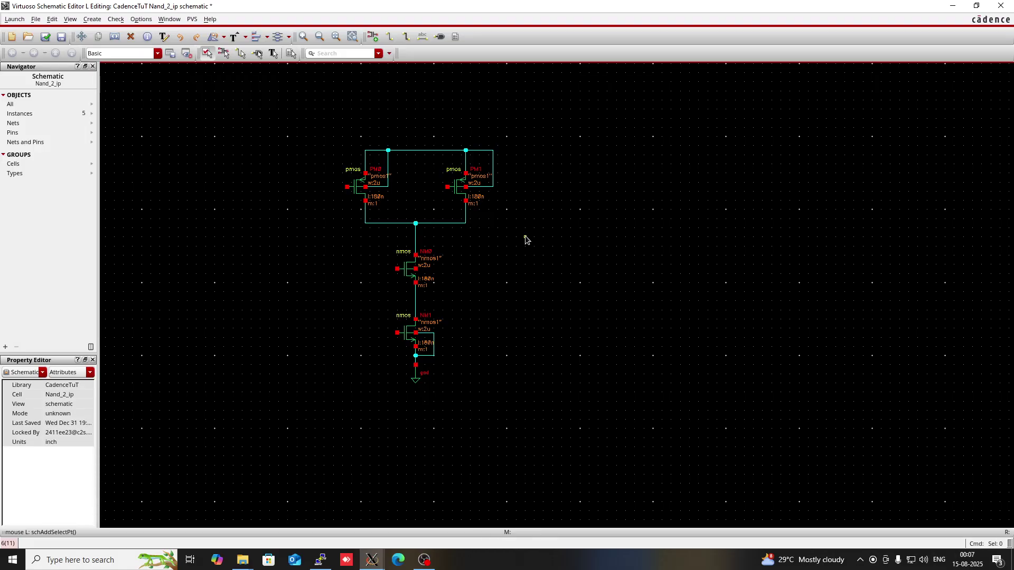
Add input pins A beside the left PMOS and B beside the lower NMOS.
key("p")
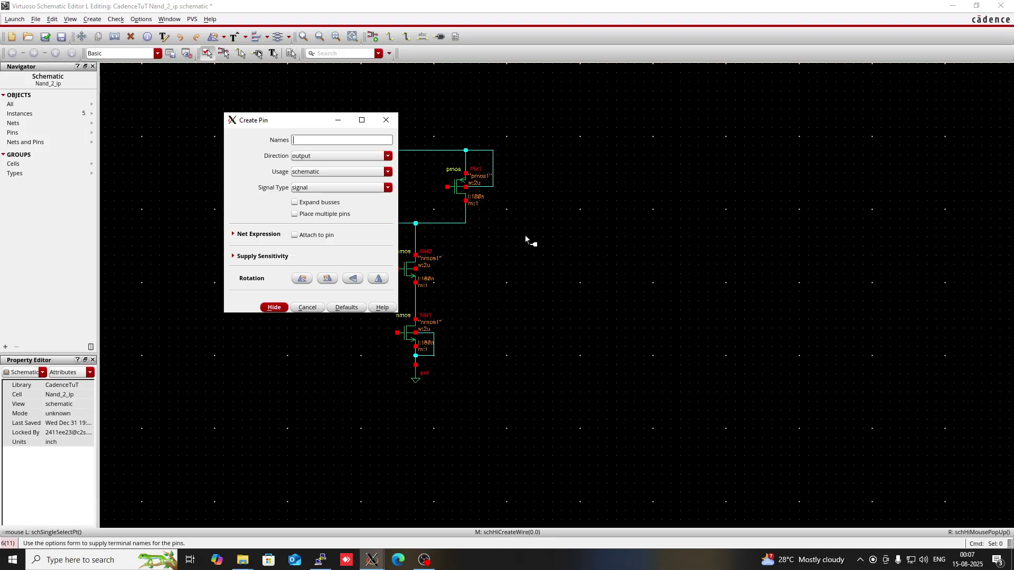
left_click(309, 156)
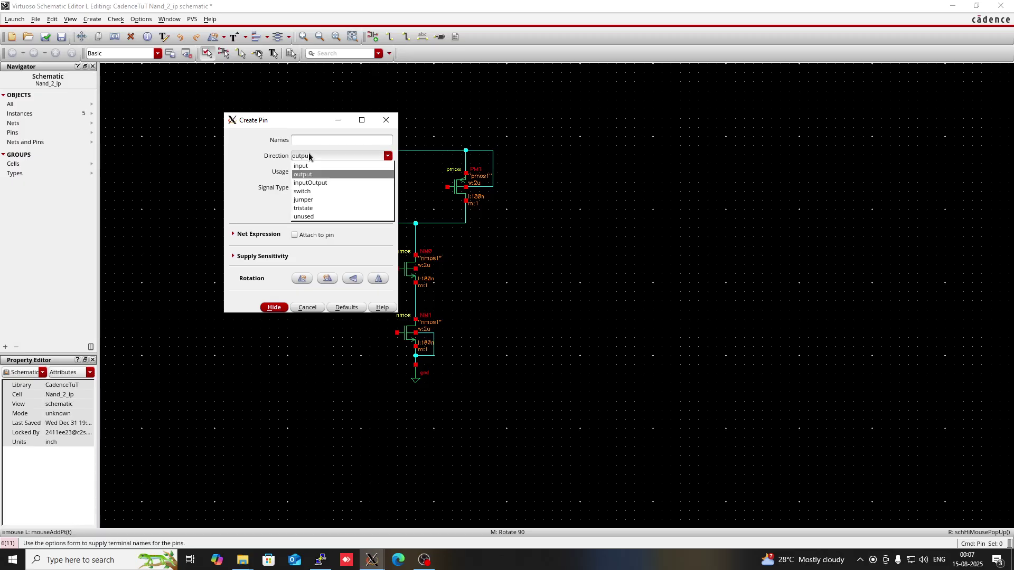
left_click(309, 167)
left_click(304, 141)
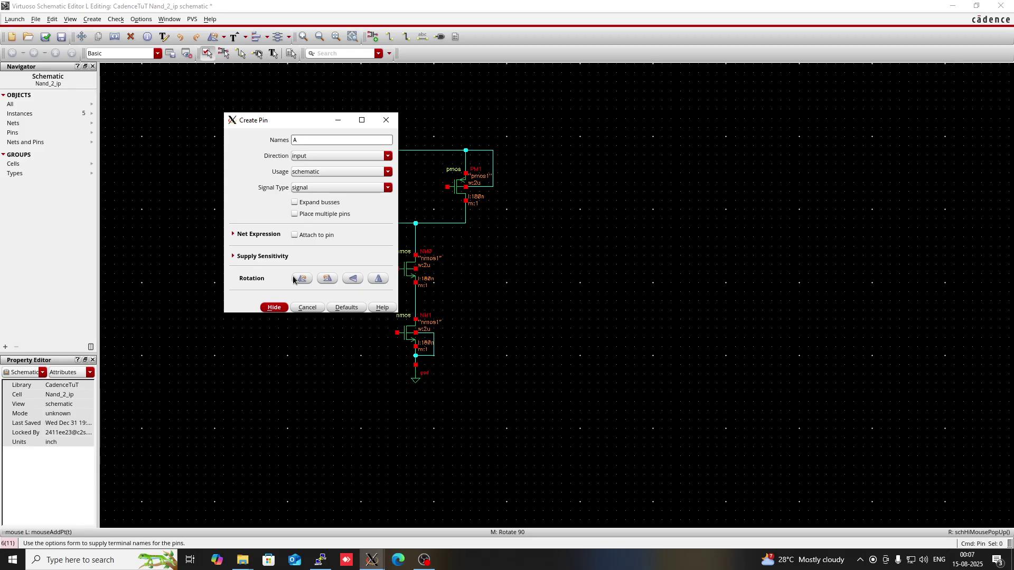
left_click(274, 307)
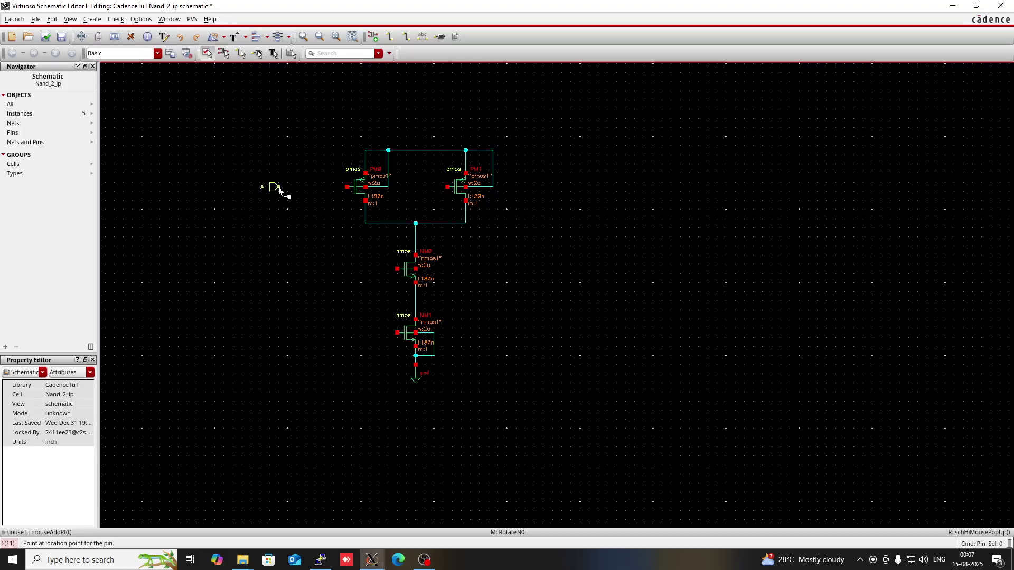
left_click(279, 188)
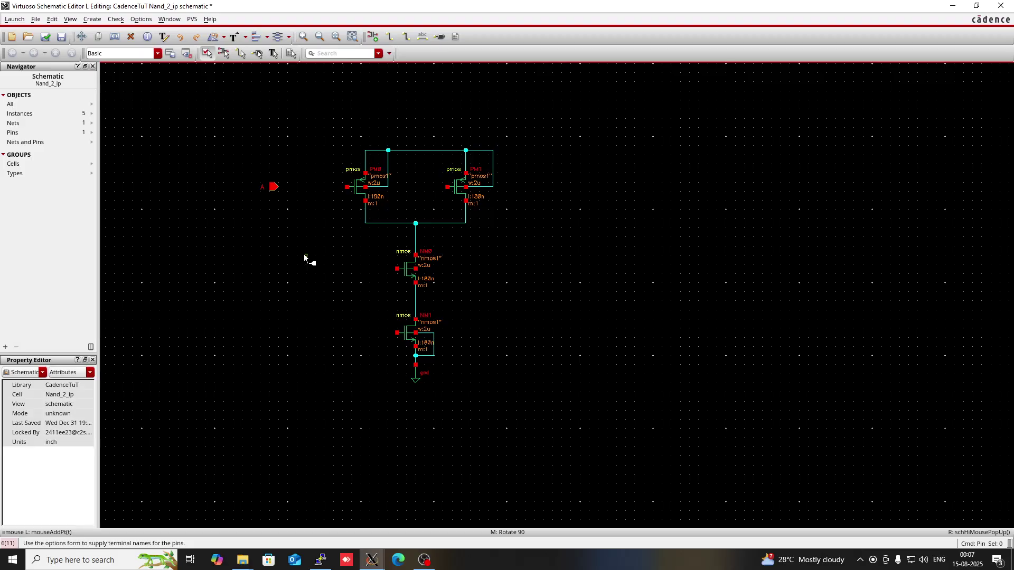
type("B")
left_click(277, 323)
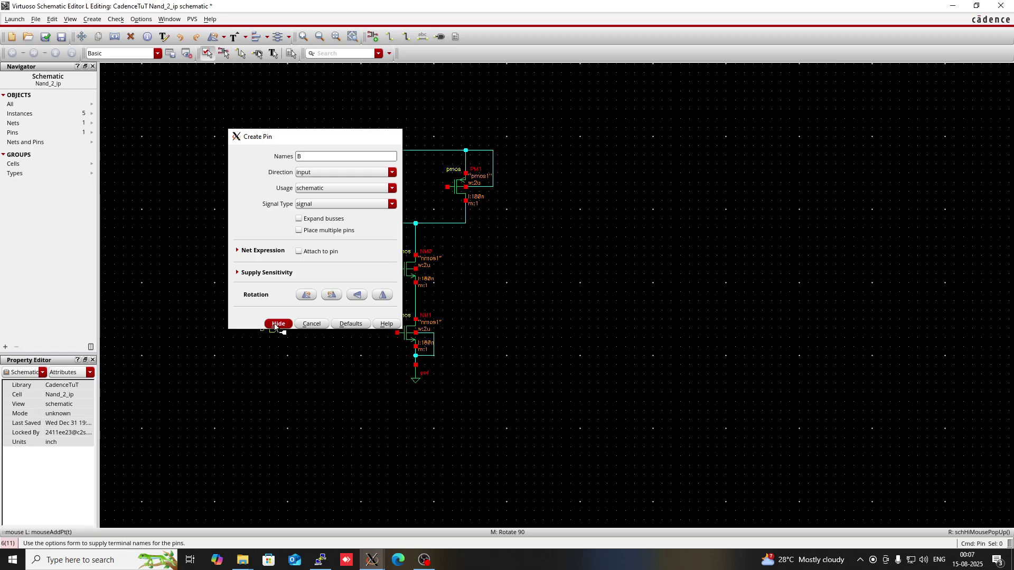
left_click(269, 326)
key("Escape")
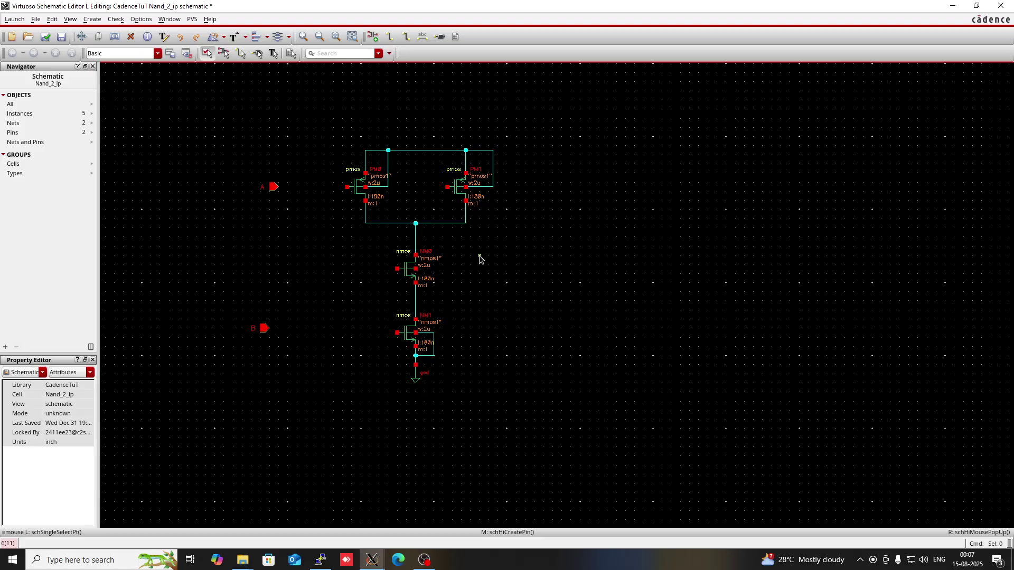
Add output pin Y, rotated 90 degrees, to the right of the output node.
key("p")
left_click(338, 188)
left_click(324, 207)
left_click(317, 173)
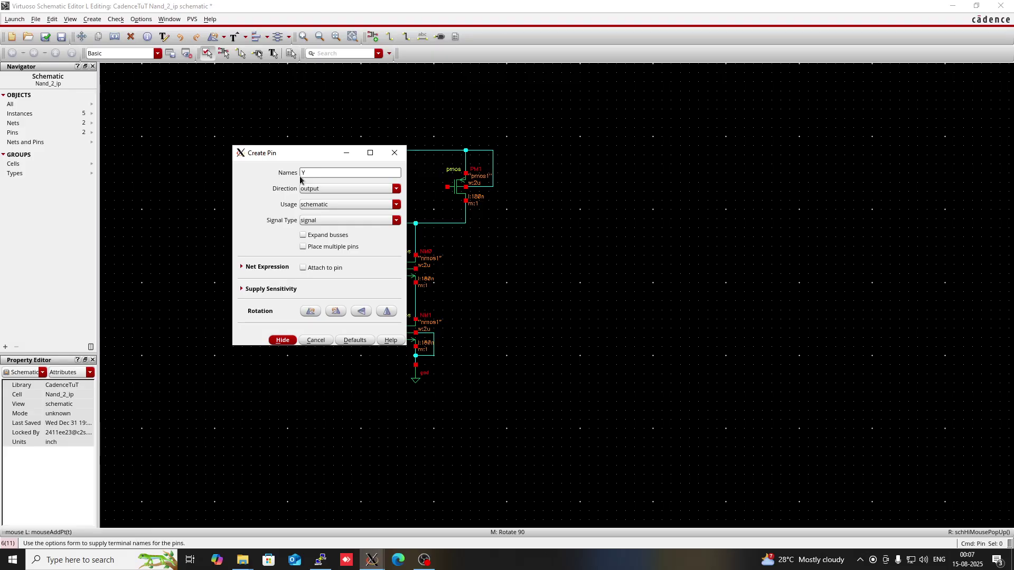
left_click(283, 340)
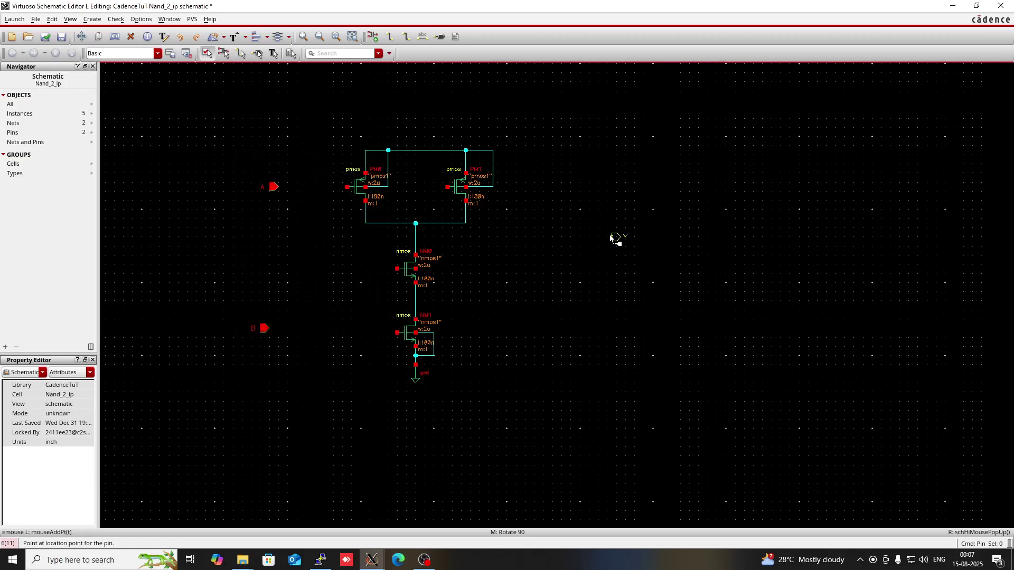
middle_click(564, 238)
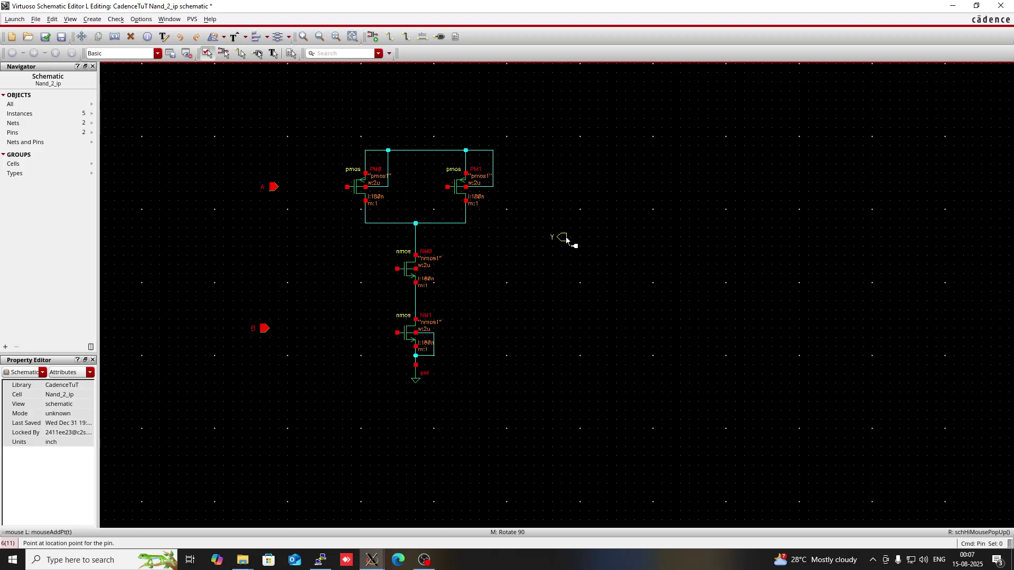
left_click(562, 229)
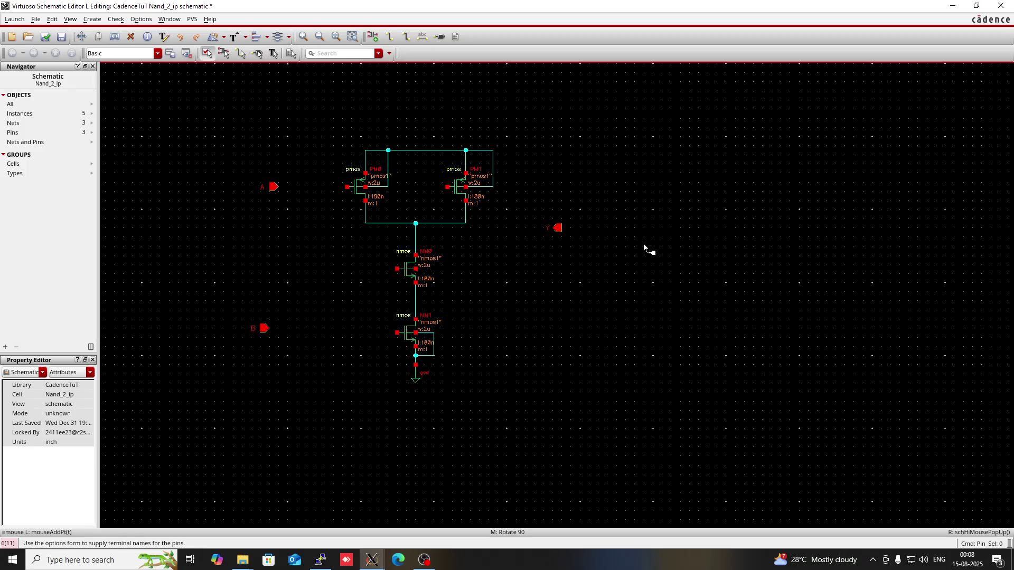
Wire pin A to the left PMOS gate and the upper NMOS gate.
key("w")
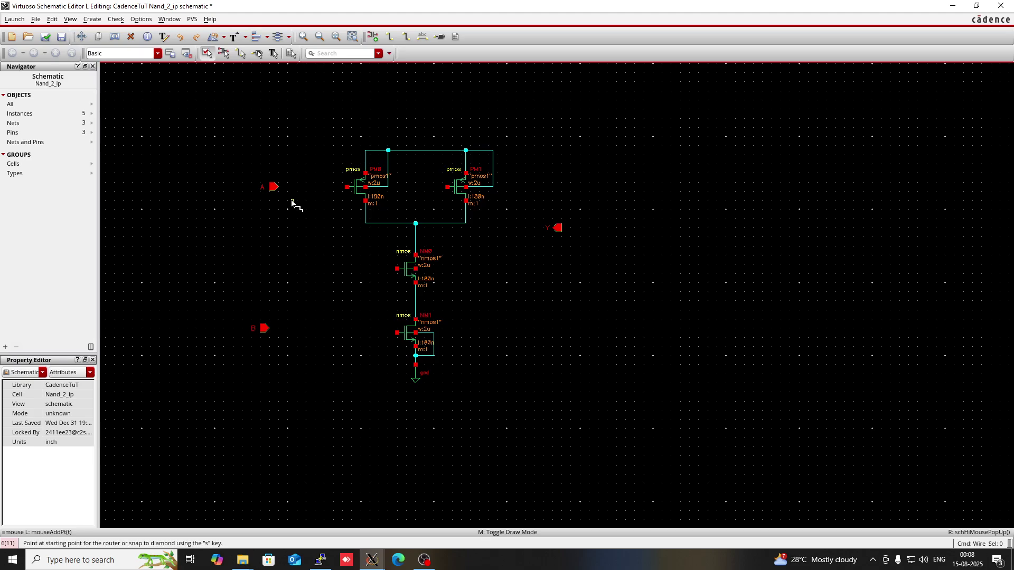
left_click(272, 187)
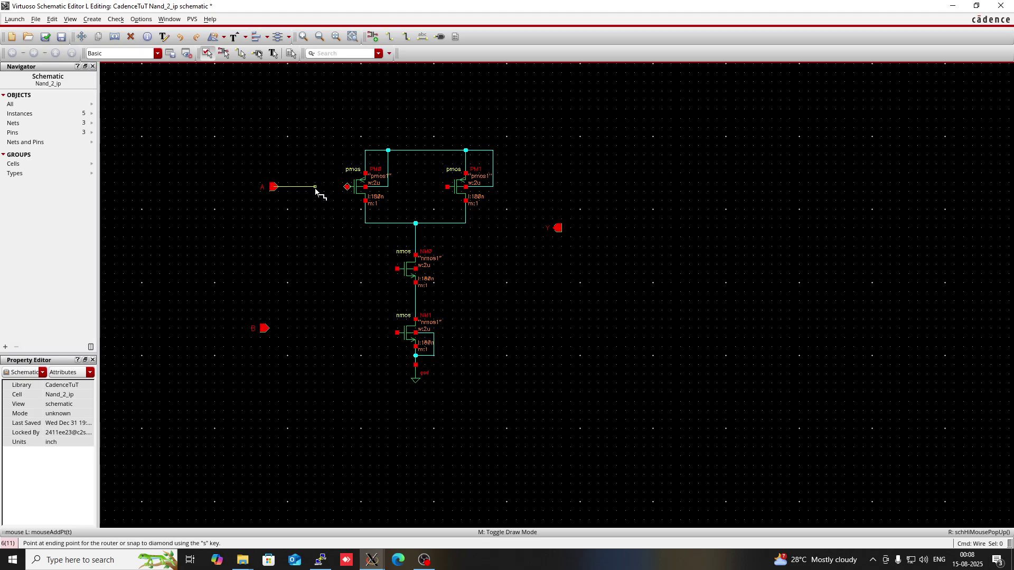
left_click(348, 187)
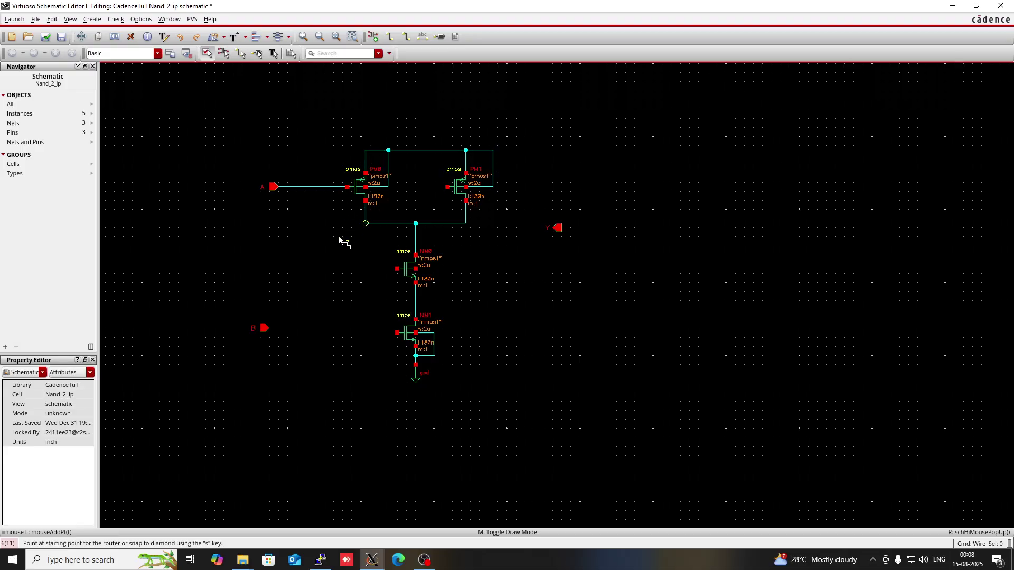
left_click(316, 188)
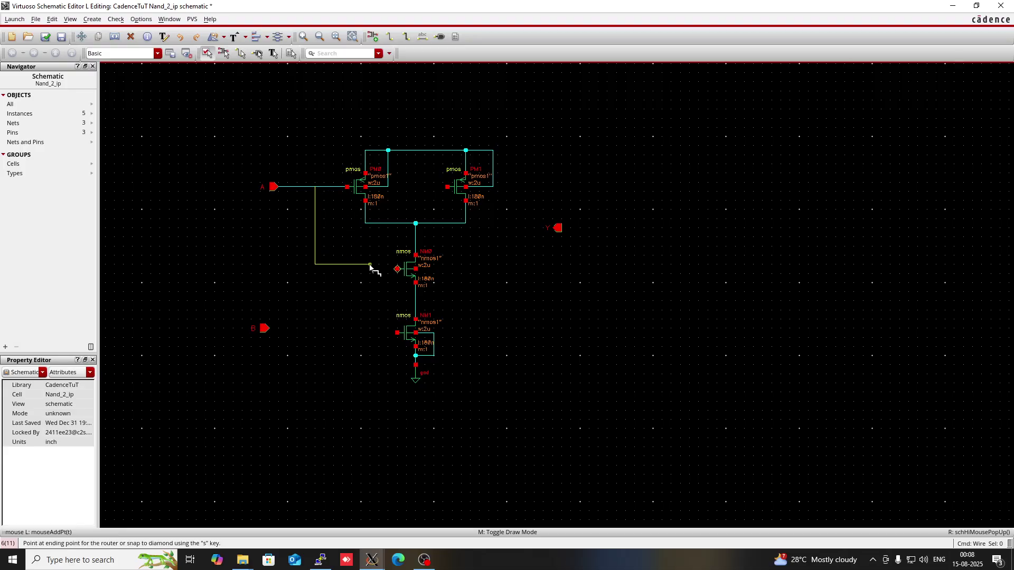
left_click(397, 269)
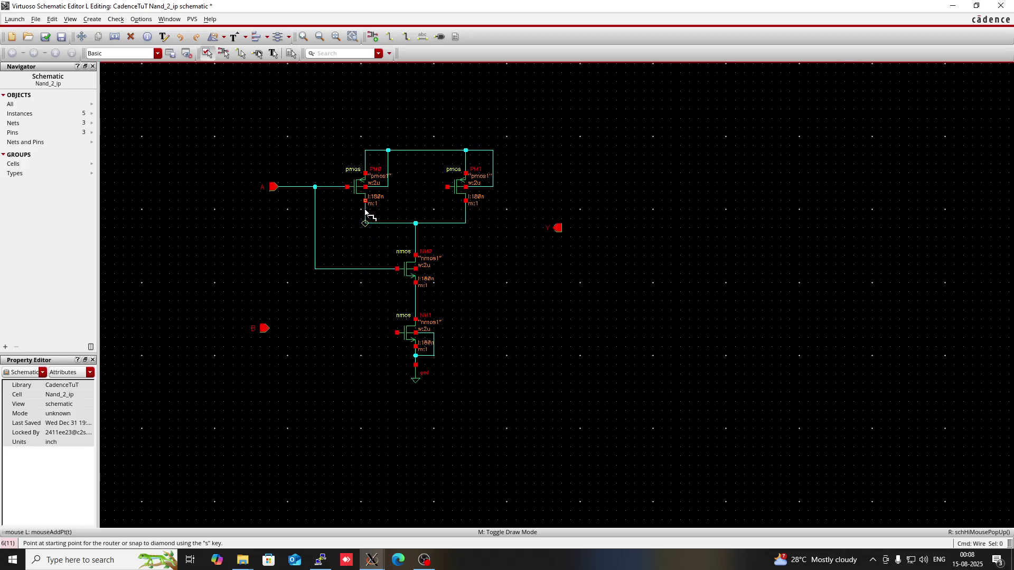
Wire pin B to the lower NMOS and right PMOS gates, then nudge pin B into line.
left_click(264, 328)
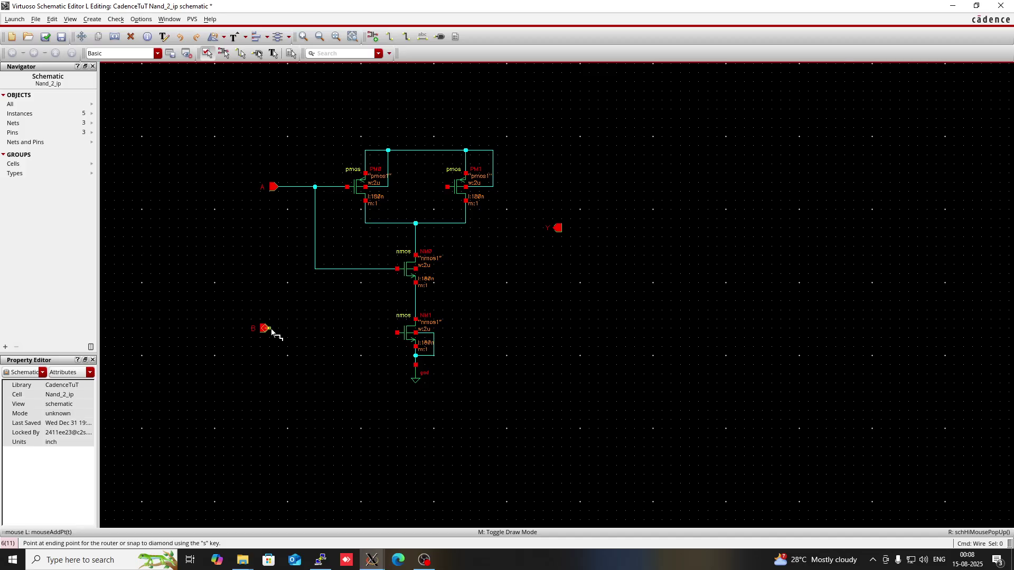
left_click(397, 332)
left_click(342, 332)
left_click(447, 198)
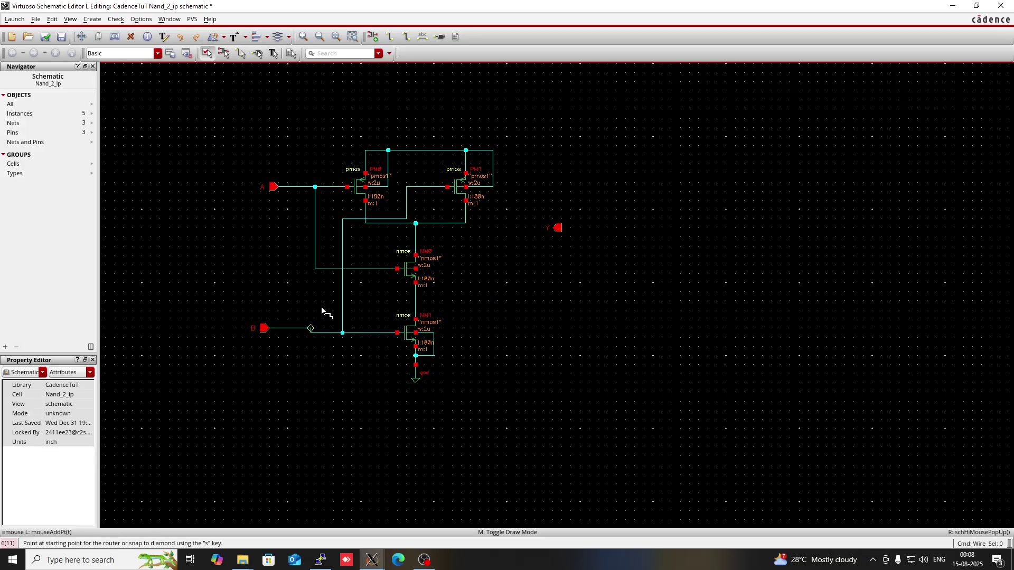
key("Escape")
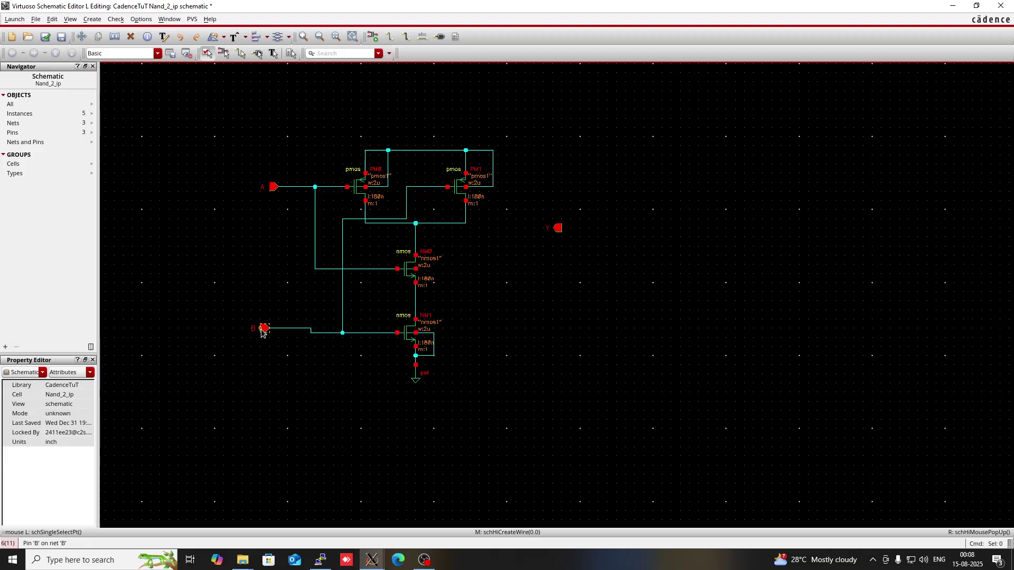
left_click_drag(261, 331, 265, 334)
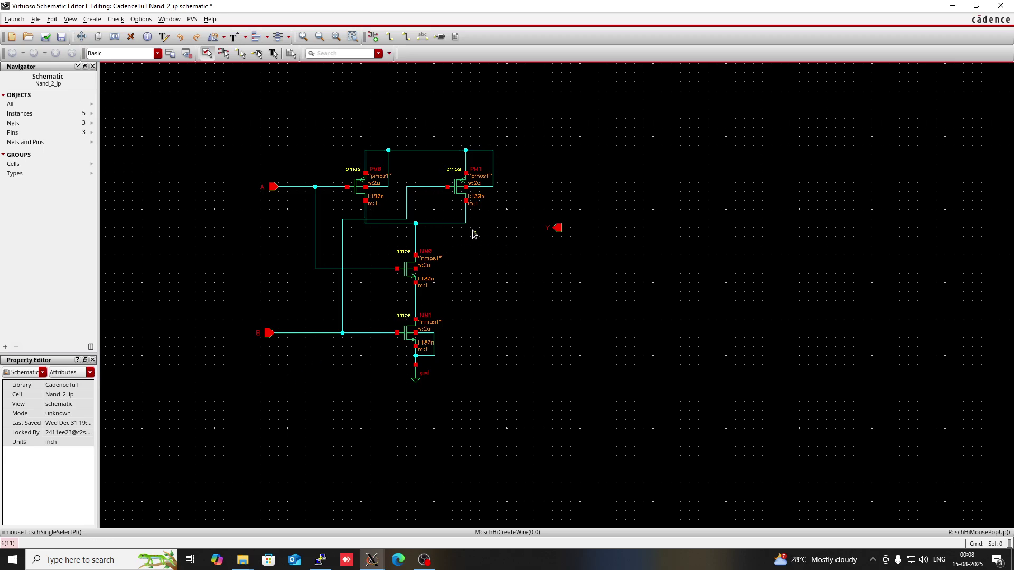
Connect the PMOS output node to pin Y with a wire.
key("w")
left_click(466, 229)
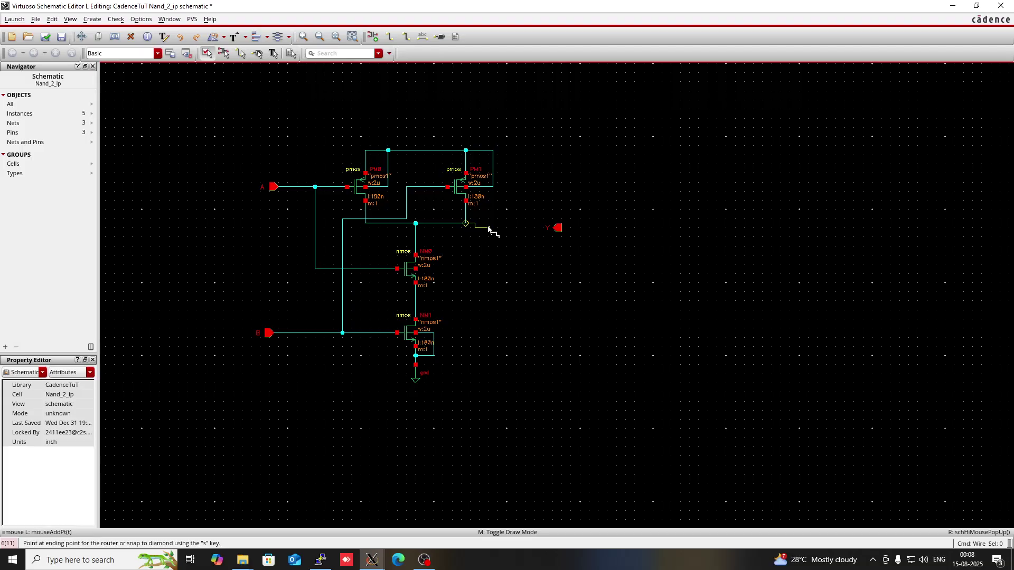
left_click(558, 226)
key("Escape")
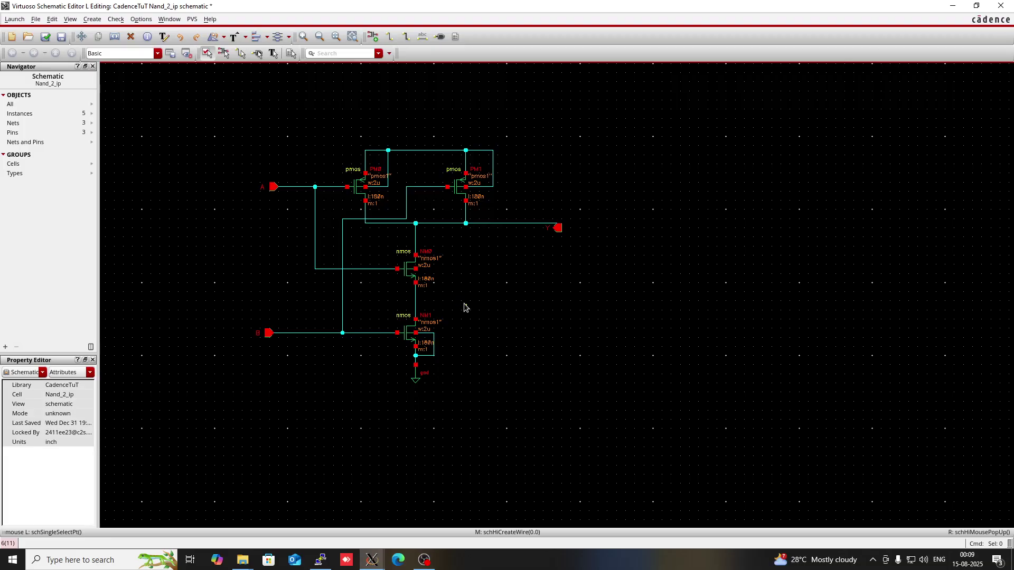
Route a wire from NM0's body terminal right and down to the grounded source node.
key("w")
left_click(416, 269)
left_click(451, 268)
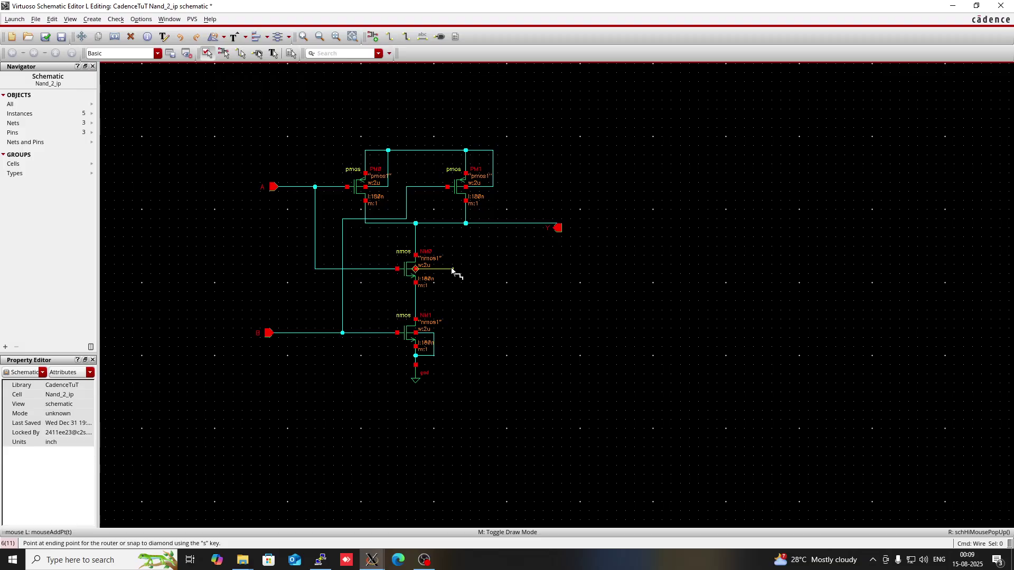
left_click(433, 356)
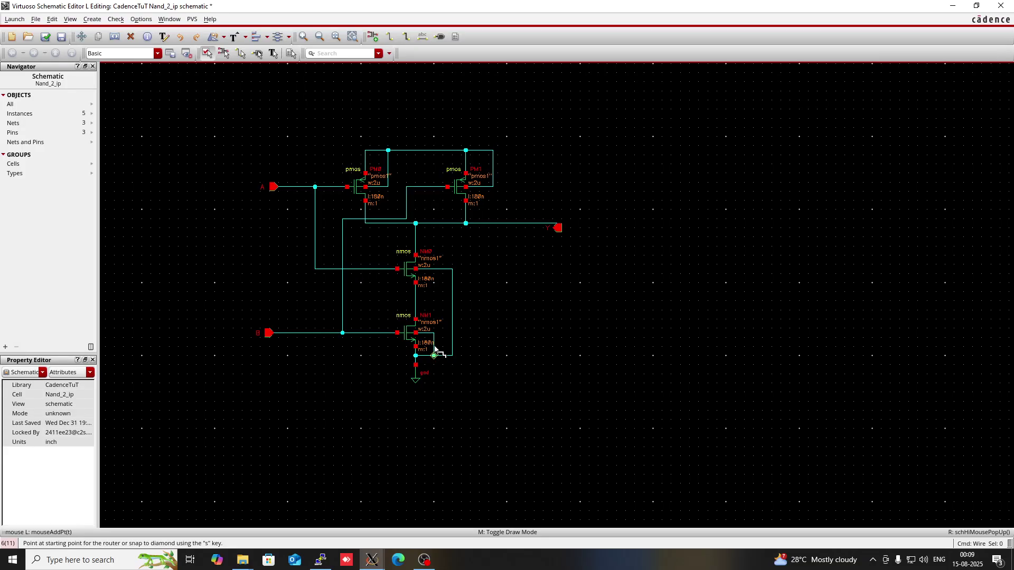
key("Escape")
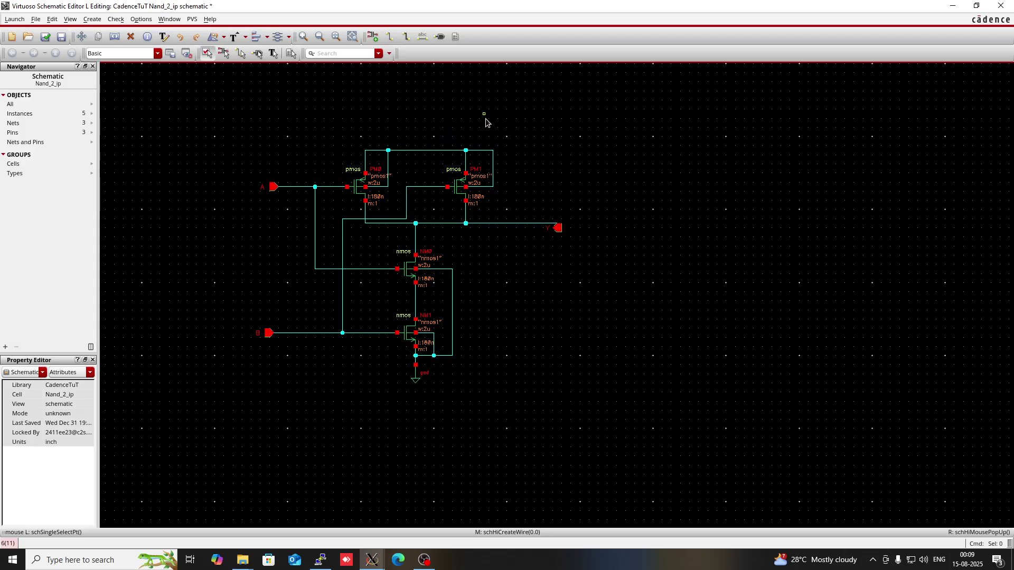
Place a vdc source with DC voltage 1.8 V to the right of the circuit.
key("p")
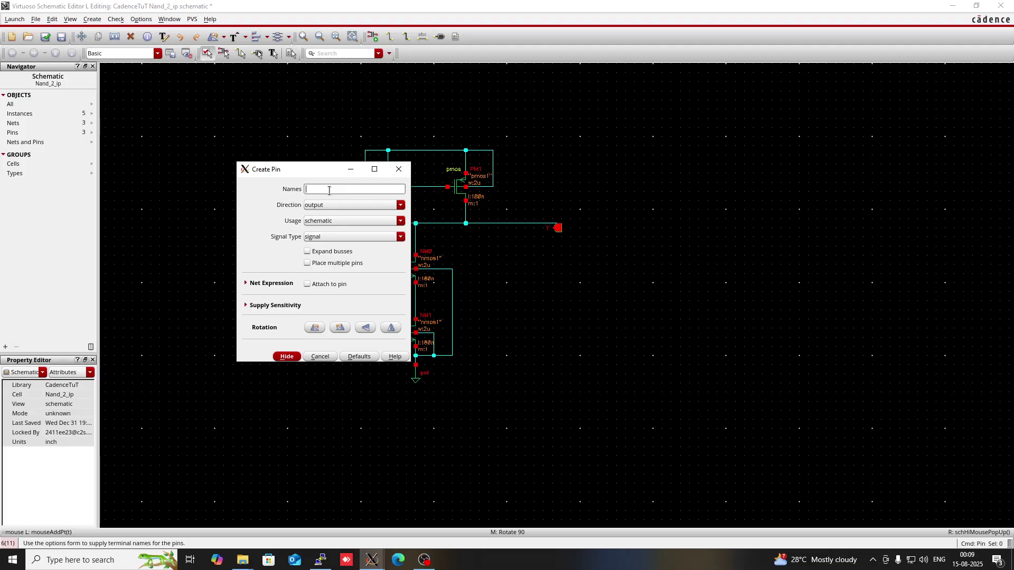
left_click(399, 169)
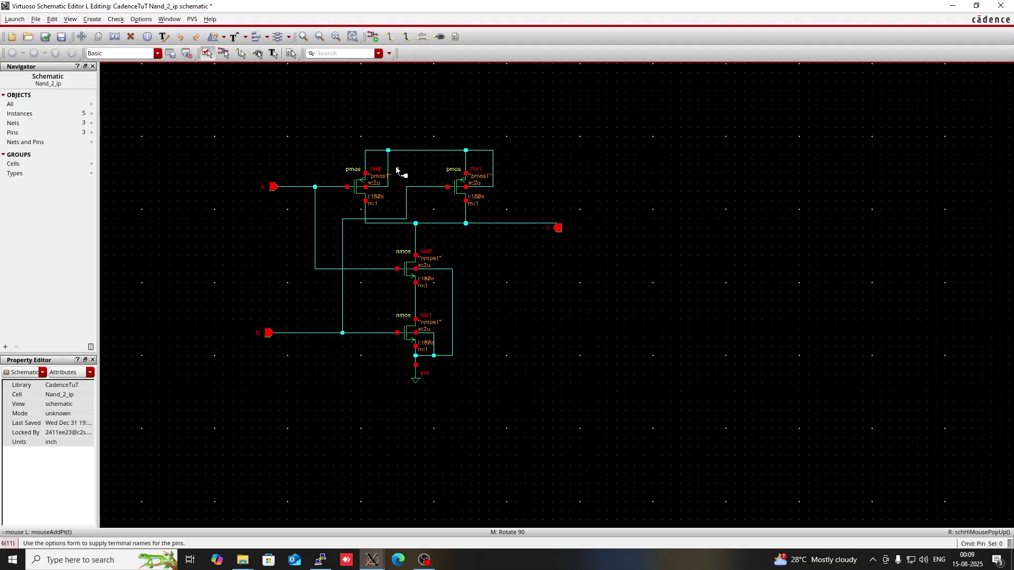
key("i")
left_click(64, 44)
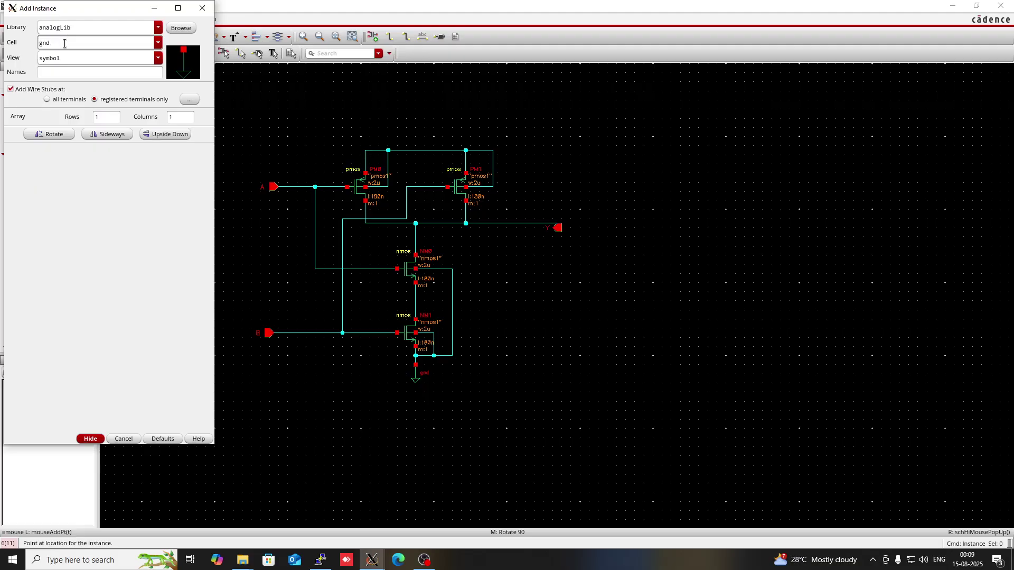
key("BackSpace")
key("BackSpace")
key("BackSpace")
type("vdc")
left_click(67, 55)
left_click(79, 69)
left_click(117, 183)
type("1.")
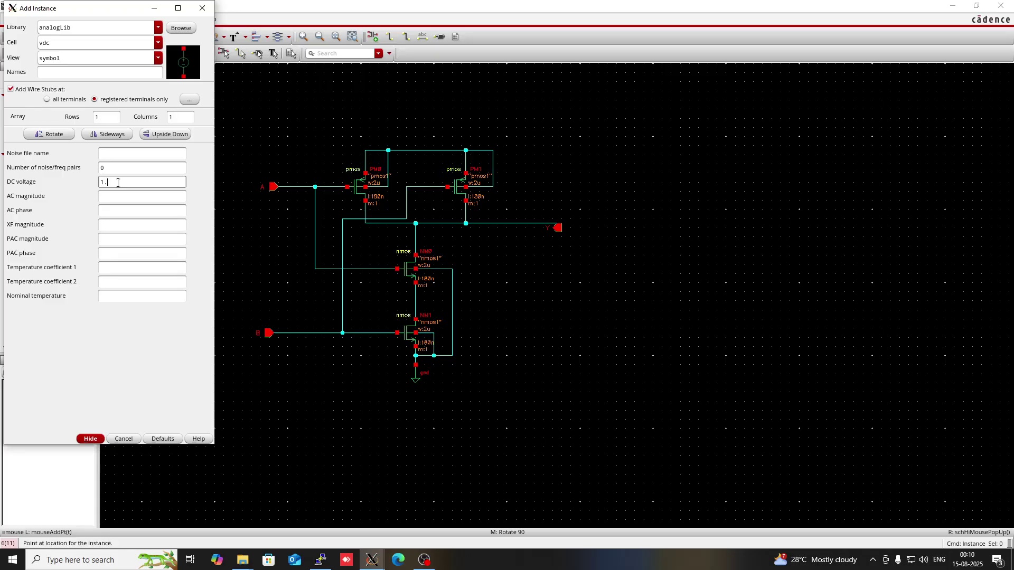
type("8")
left_click(117, 200)
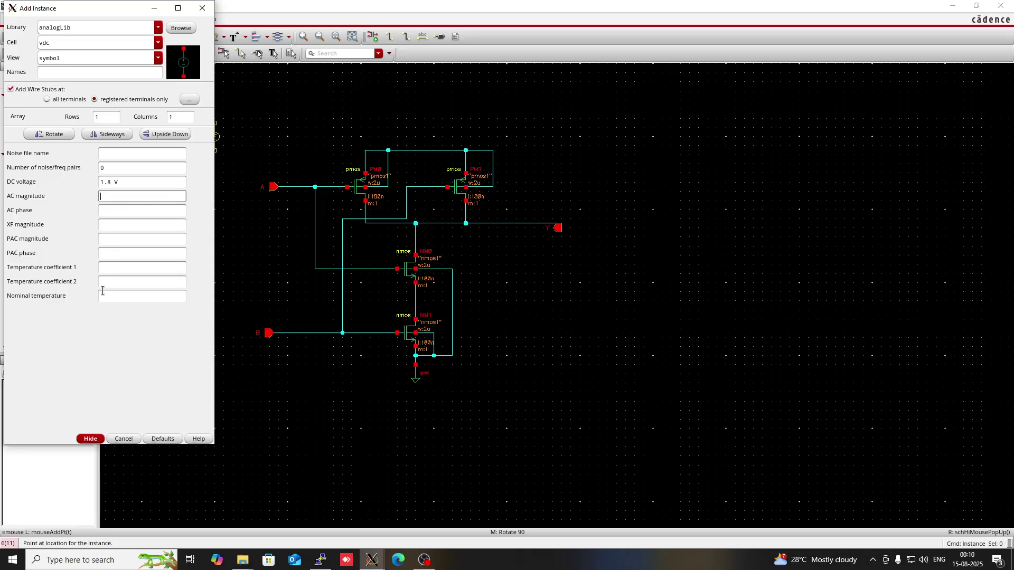
left_click(88, 438)
left_click(690, 201)
key("Escape")
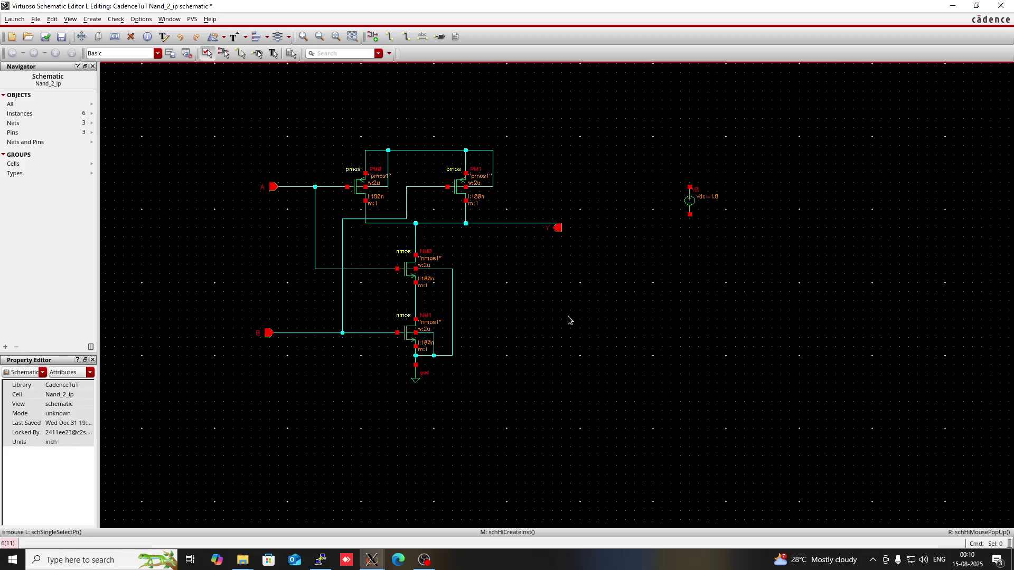
Copy the ground symbol to sit under the DC source.
left_click(416, 379)
key("c")
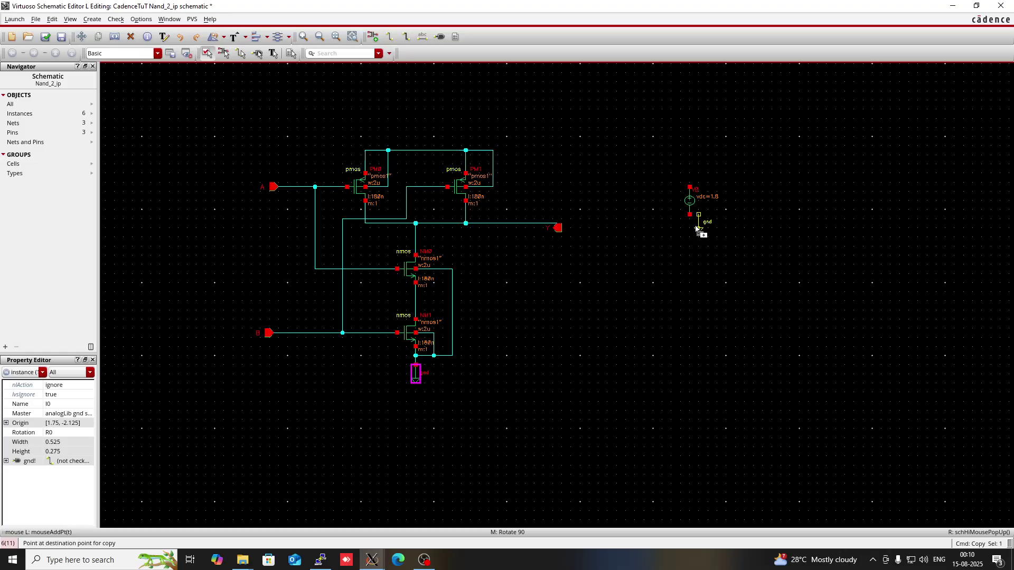
left_click(688, 221)
key("Escape")
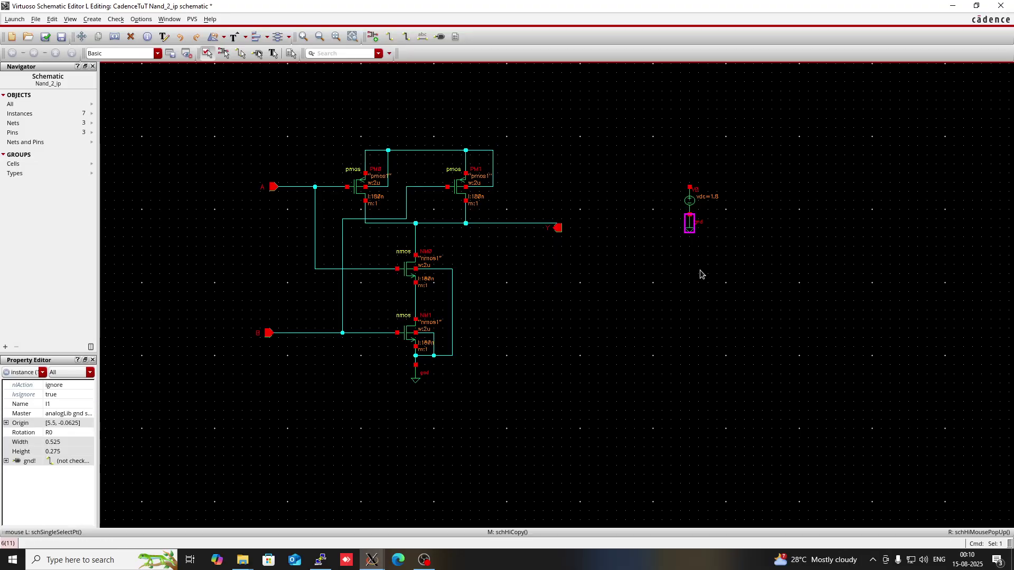
left_click(623, 308)
key("w")
key("Escape")
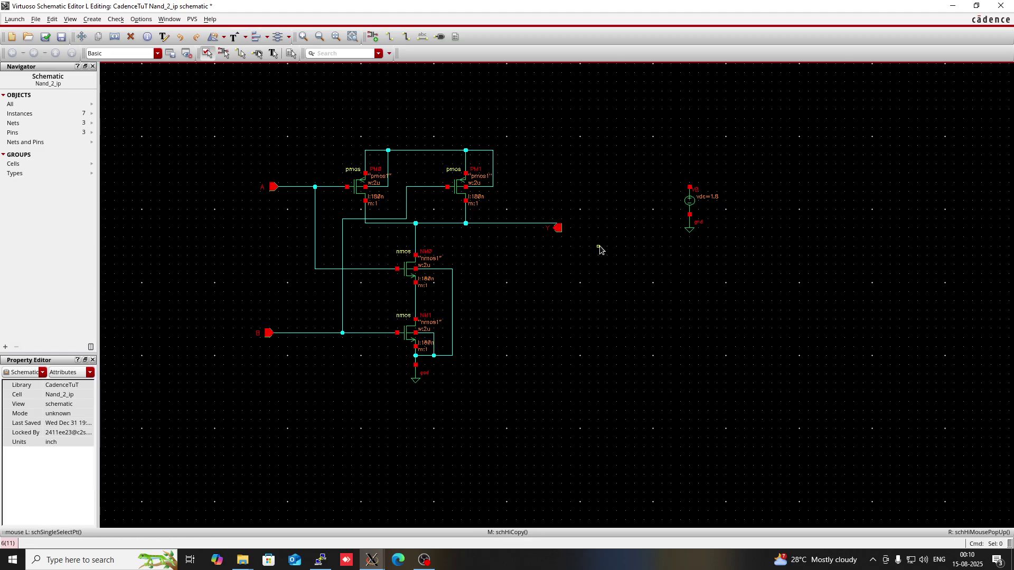
Reopen Add Instance and begin changing the cell name to vdd.
key("i")
left_click(82, 63)
key("BackSpace")
Place two vdd supply symbols, one on the 1.8 V source's top terminal and one on the PMOS source line.
type("dd")
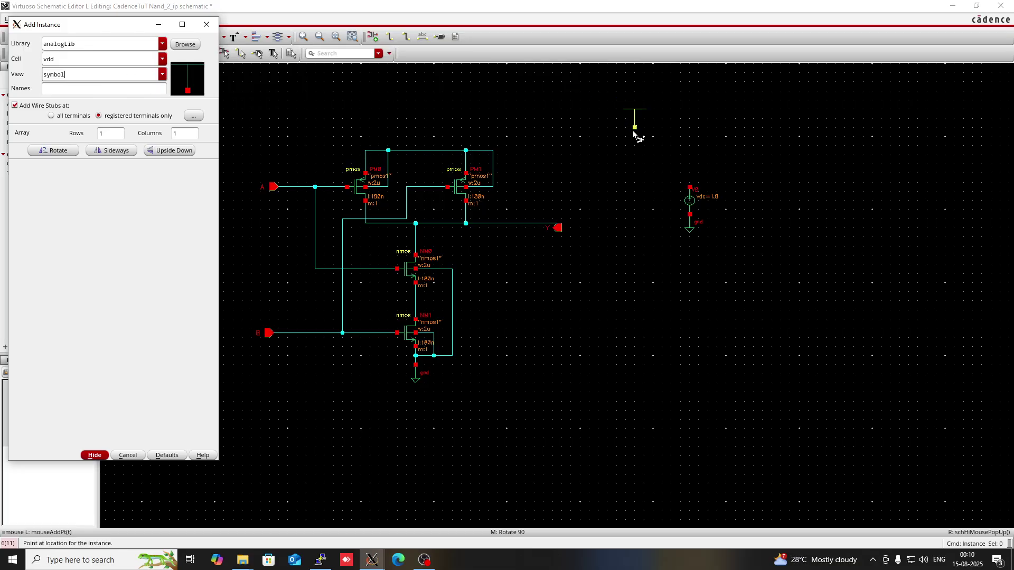
left_click(690, 187)
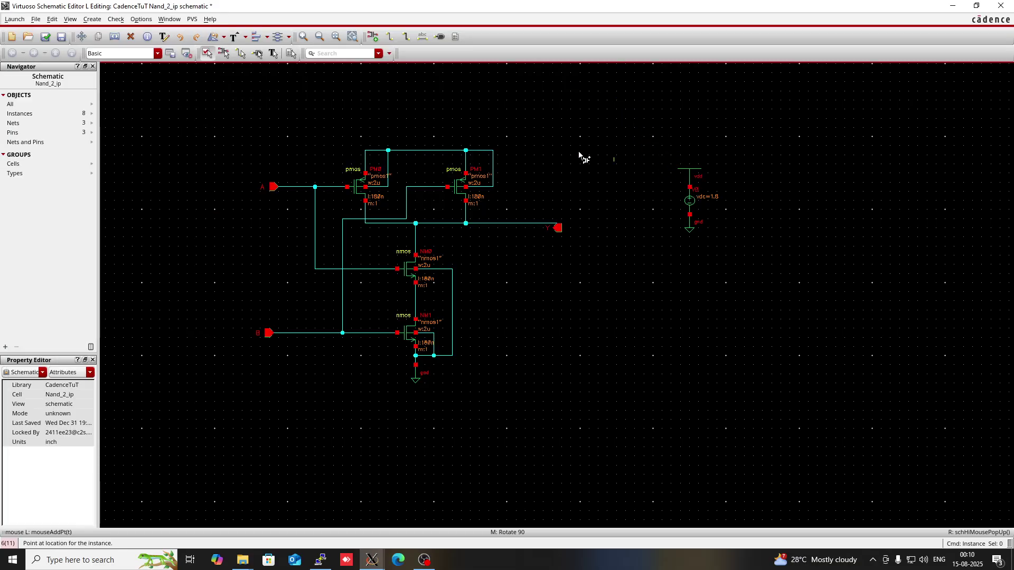
left_click(425, 151)
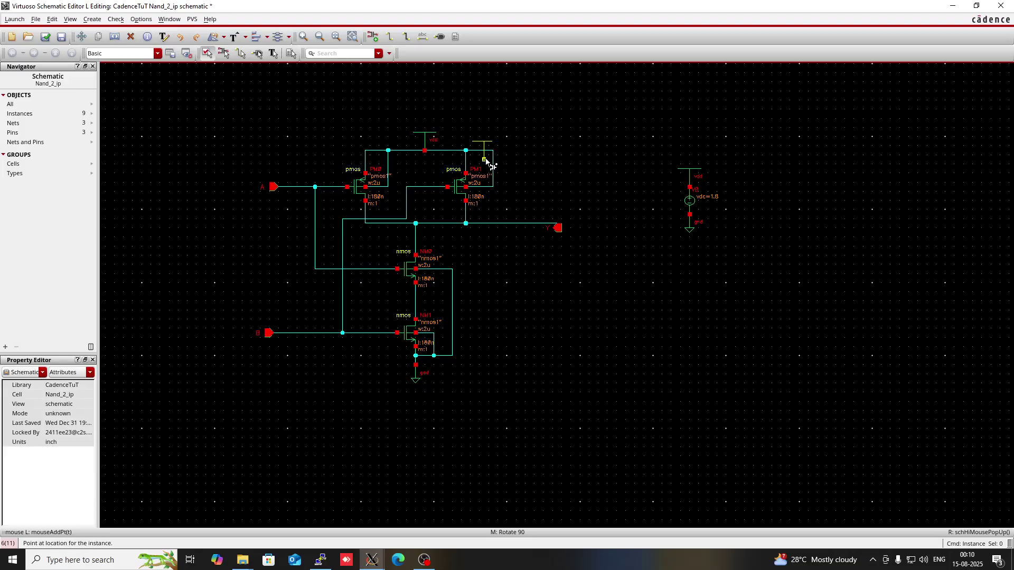
key("Escape")
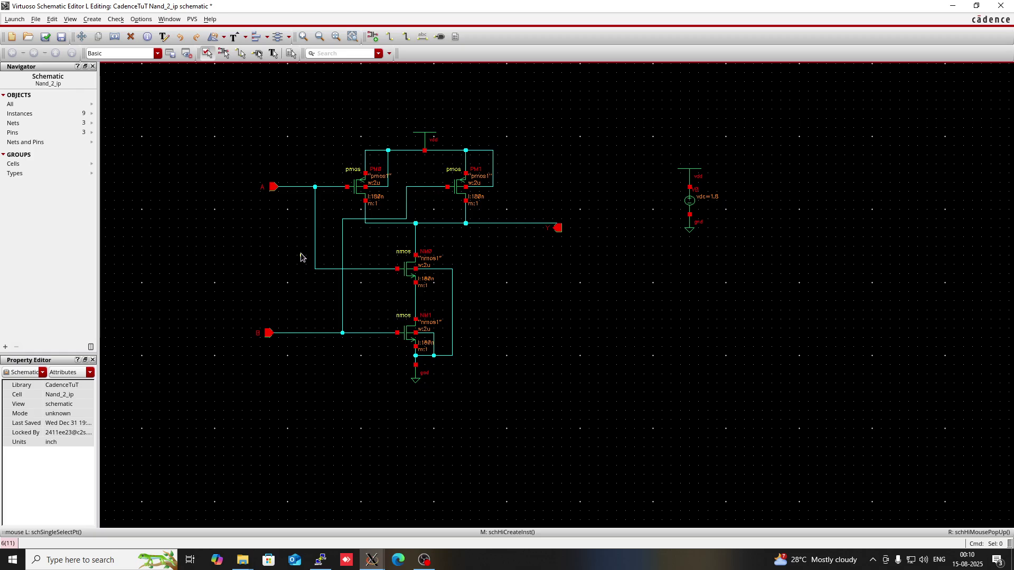
Change the Add Instance cell to vpulse.
key("i")
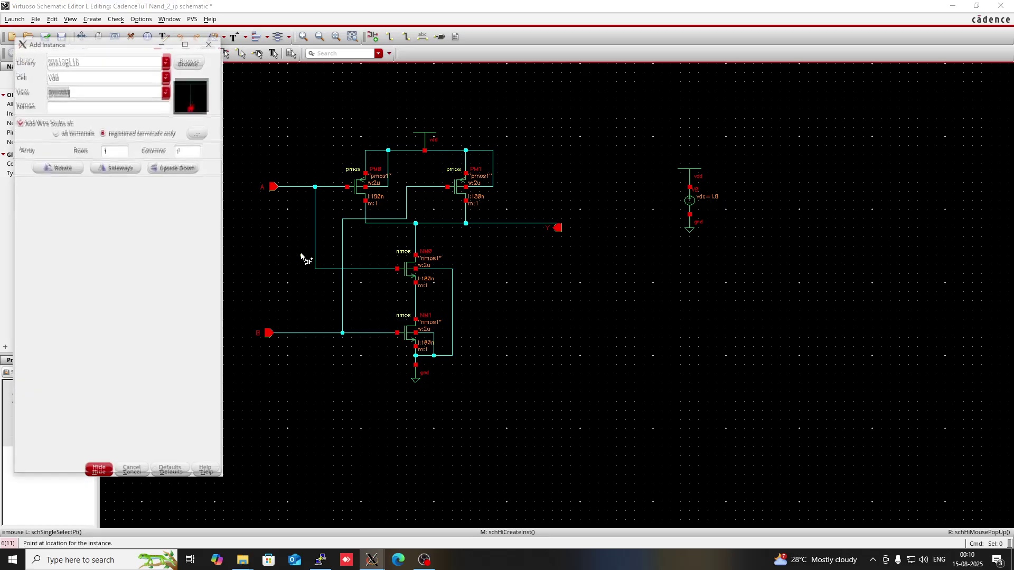
left_click(81, 76)
key("BackSpace")
key("BackSpace")
type("pu")
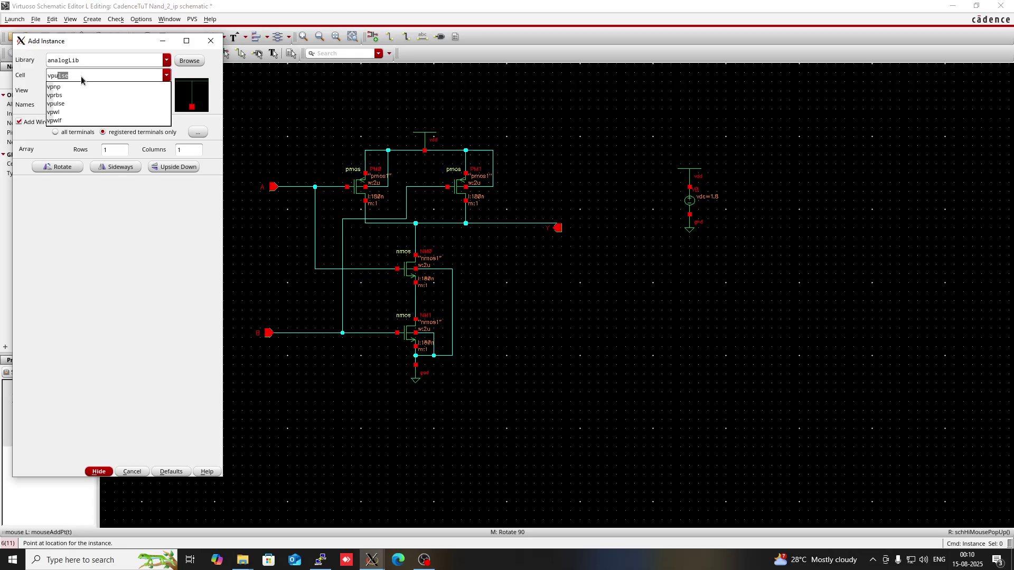
type("lse")
left_click(84, 87)
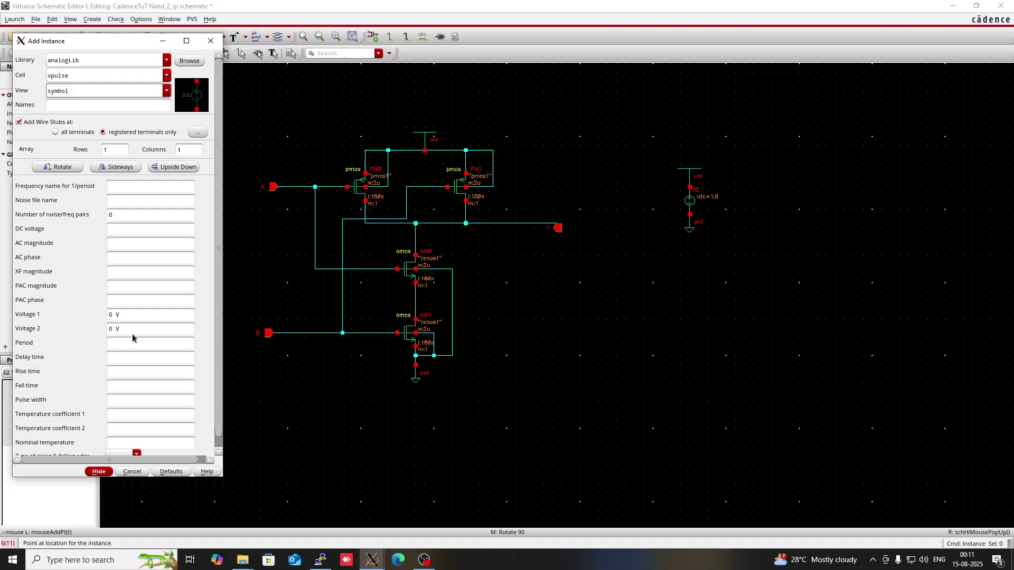
Set Voltage 1 to 1.8, Voltage 2 to 0, period 10n and pulse width 5n, ready for placement.
left_click(115, 328)
left_click(115, 314)
left_click(141, 318)
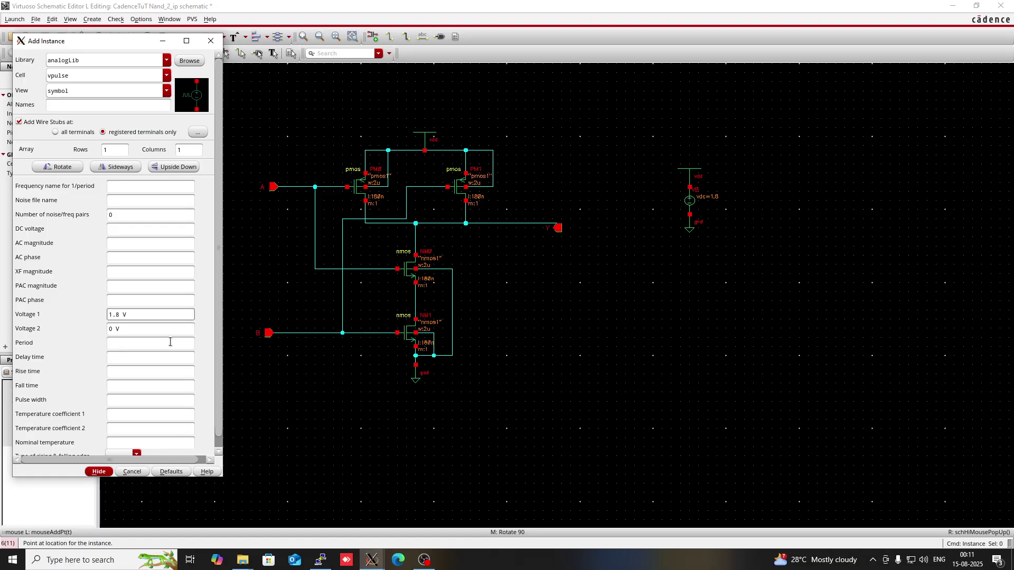
left_click(158, 328)
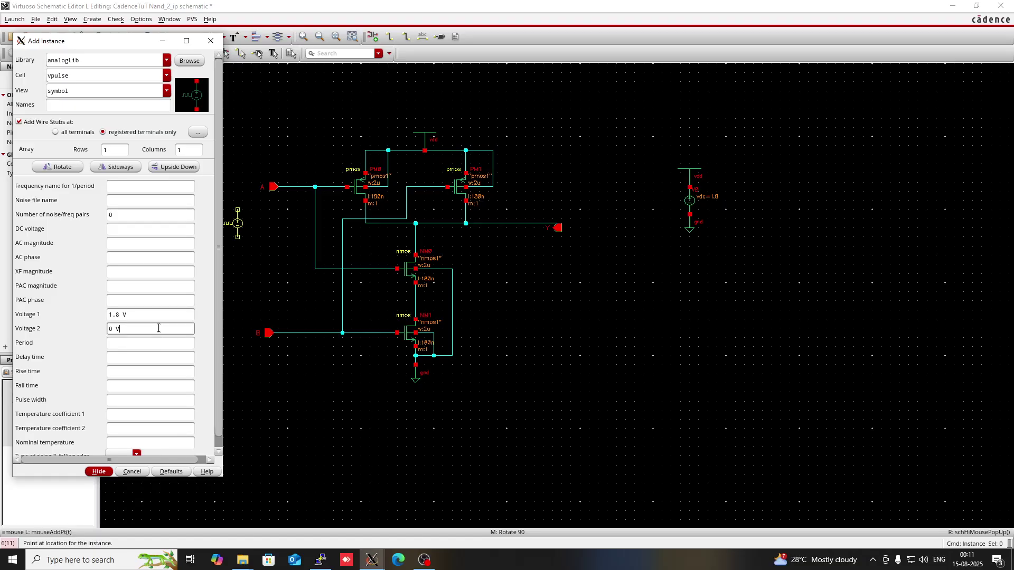
left_click(122, 344)
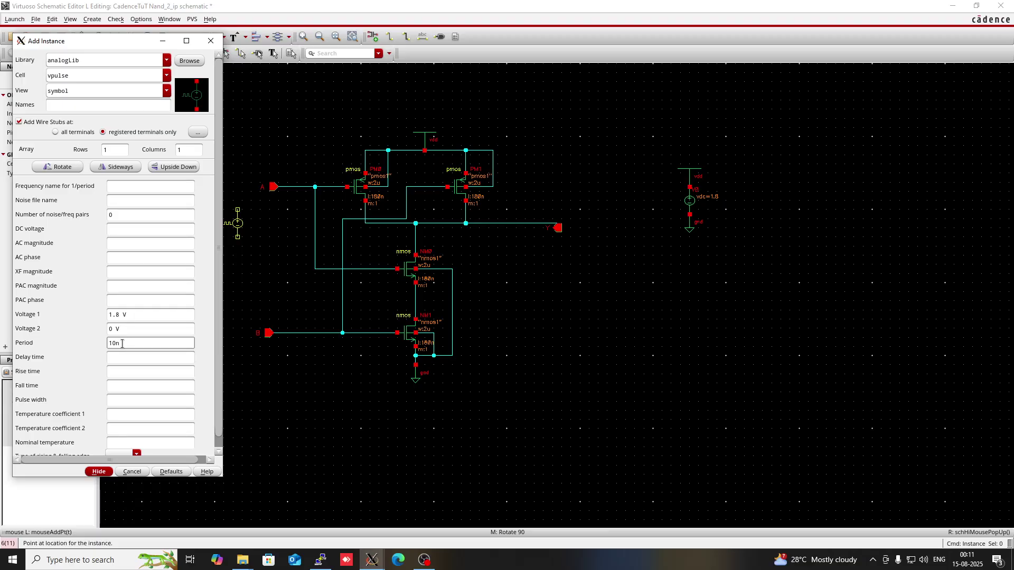
left_click(122, 356)
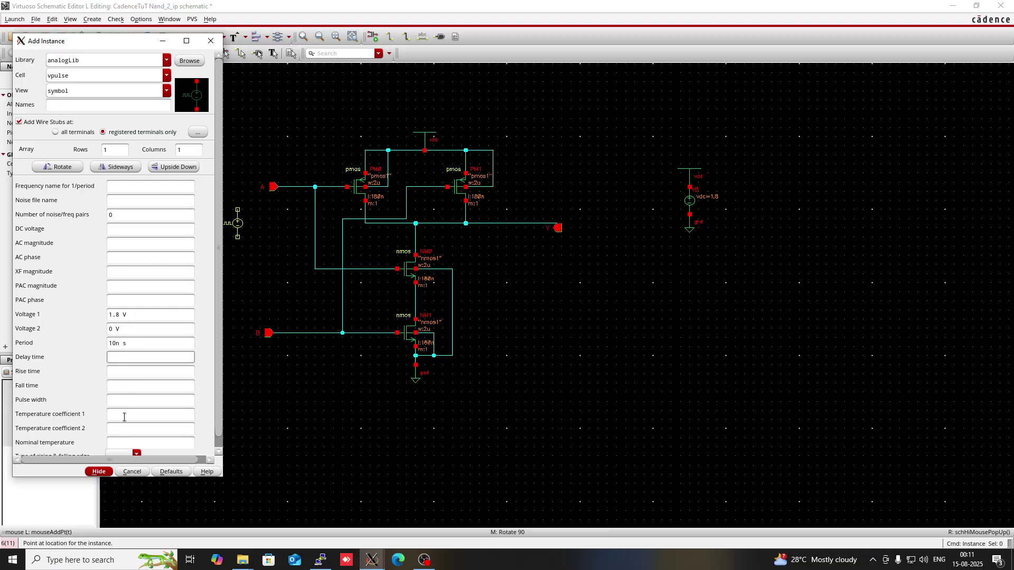
left_click(118, 401)
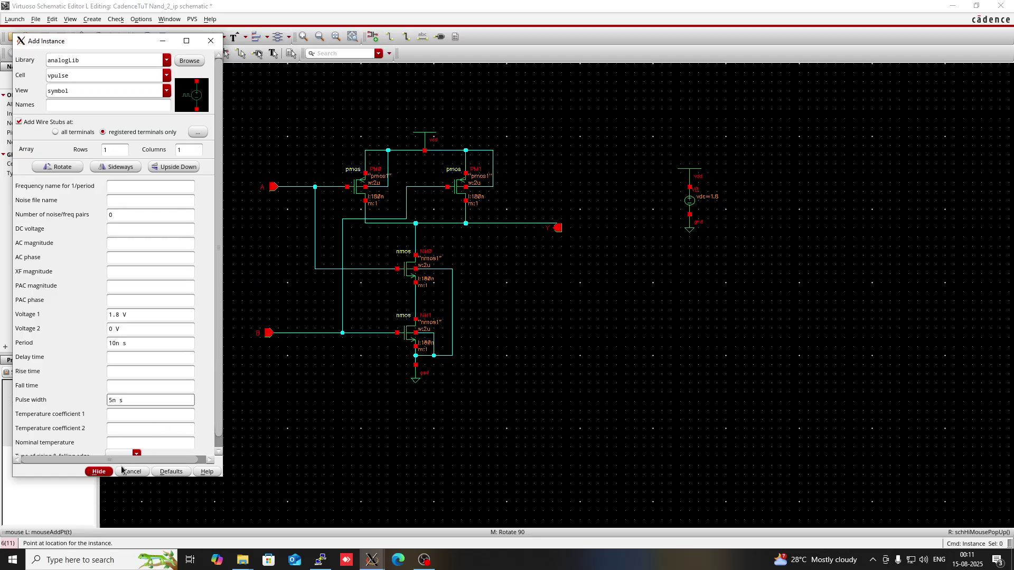
left_click(100, 472)
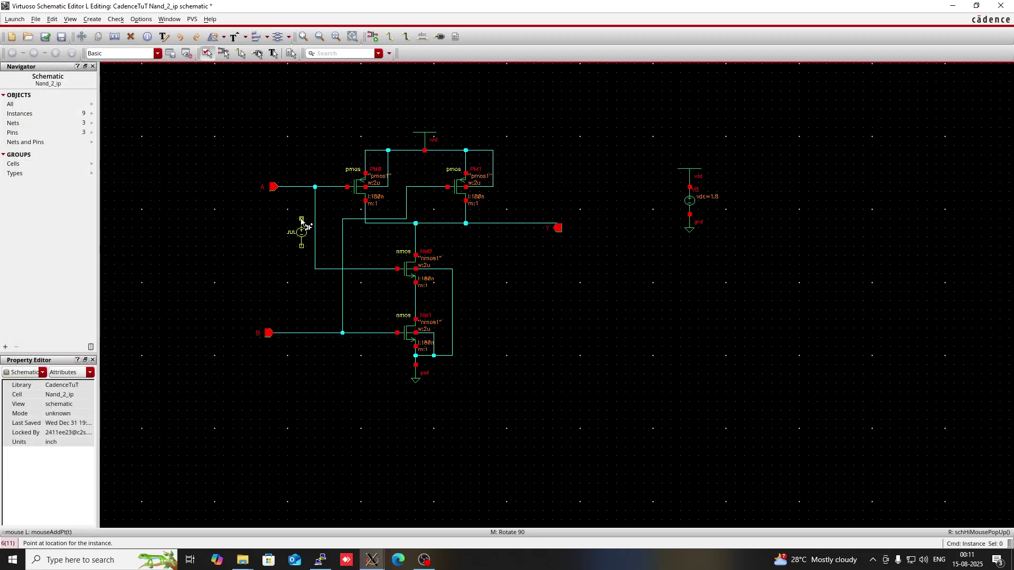
Place pulse source V1 beside input A and copy a ground symbol onto its lower pin.
left_click(288, 207)
key("Escape")
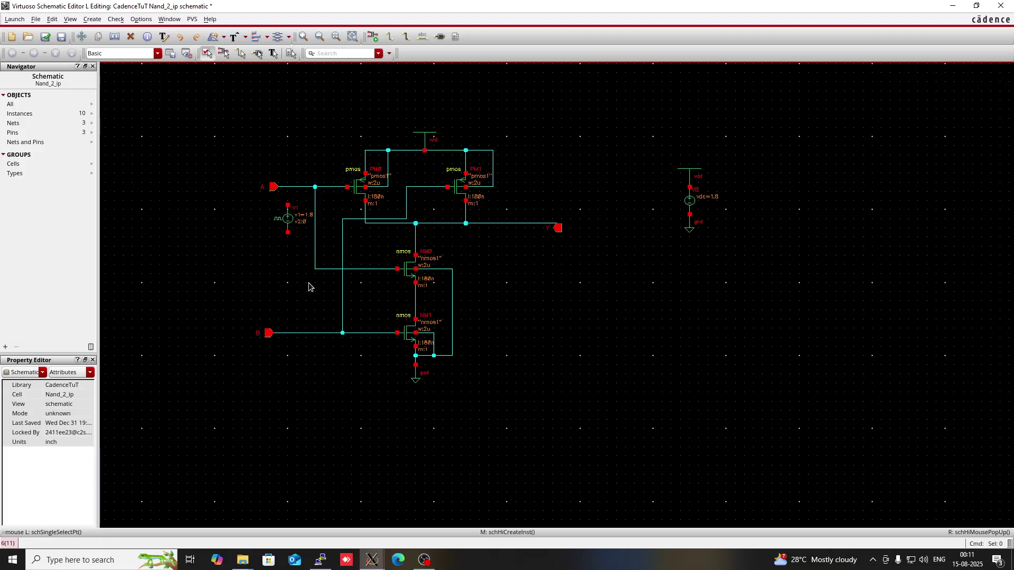
key("c")
left_click(411, 378)
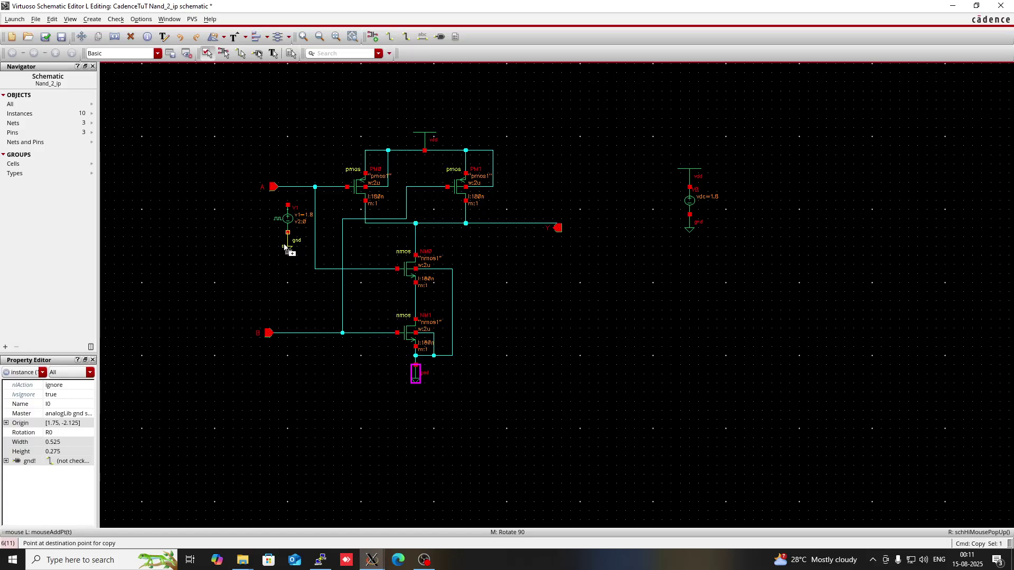
left_click(284, 246)
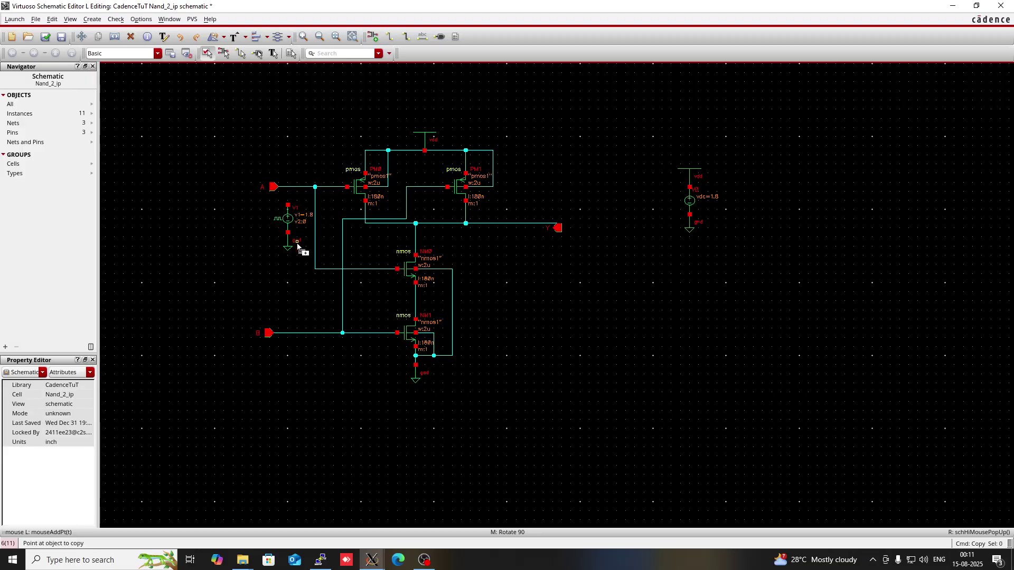
key("Escape")
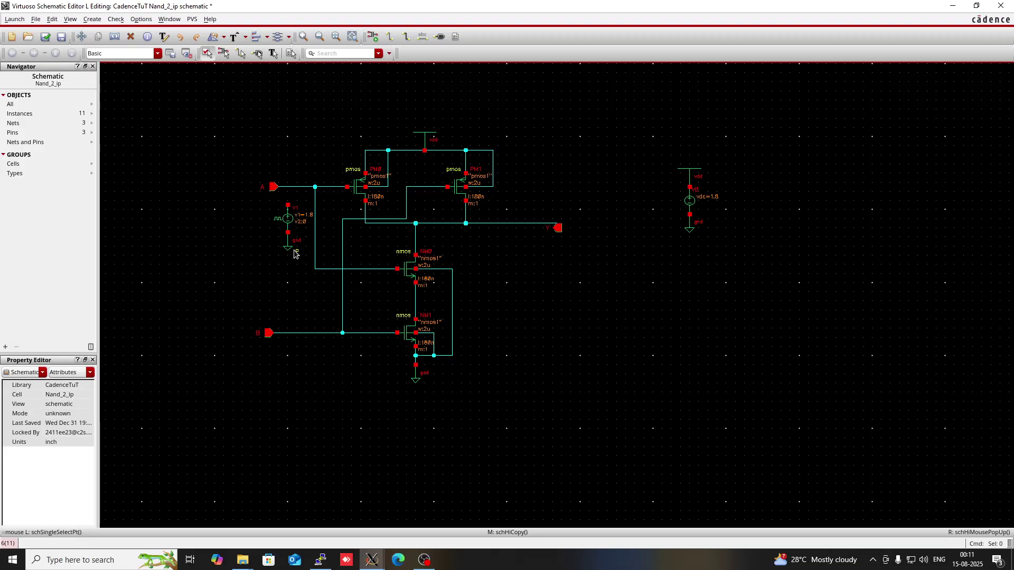
Wire V1's upper pin to net A, then box-select V1 with its ground.
key("w")
left_click(287, 205)
left_click(287, 187)
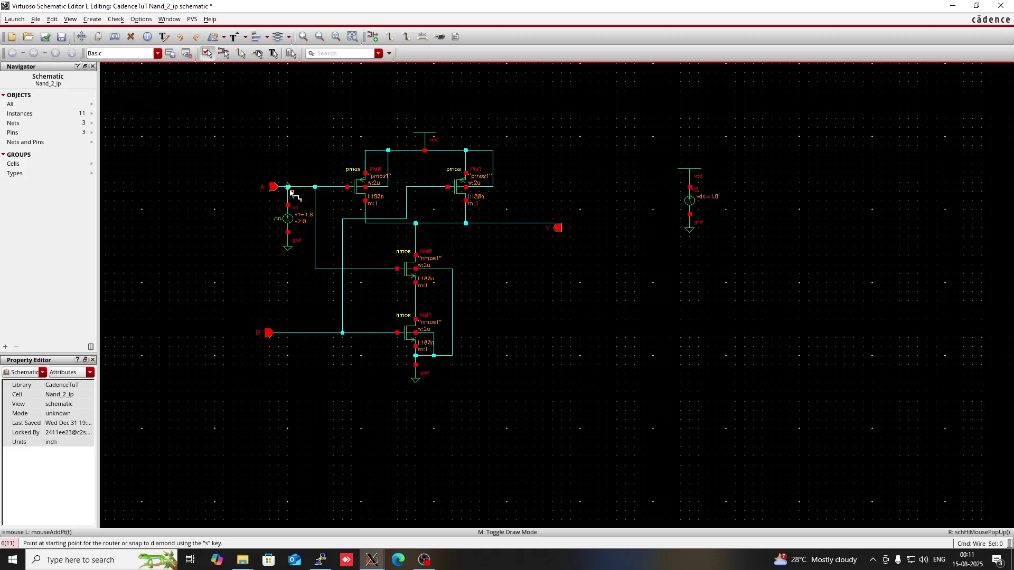
key("Escape")
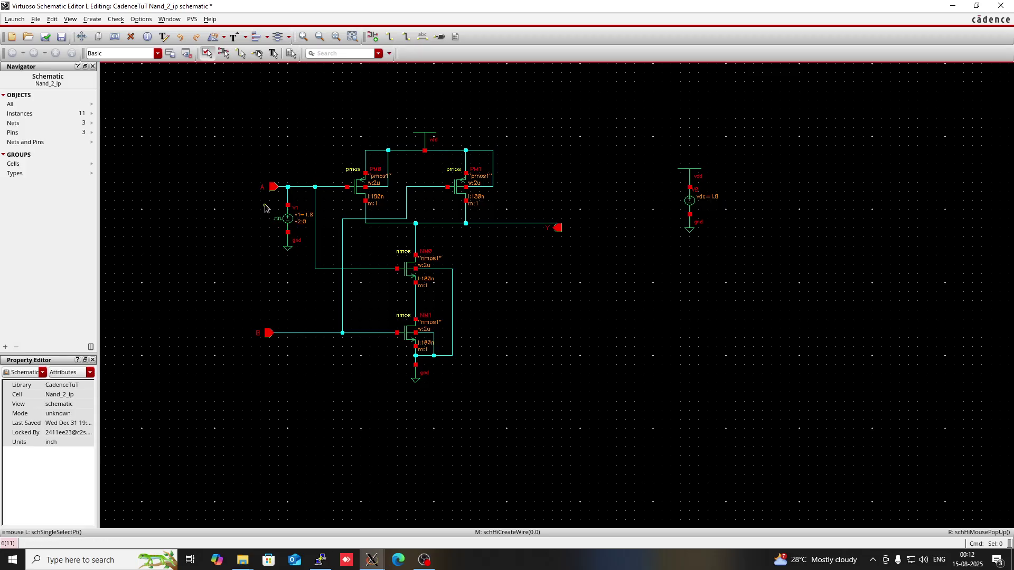
left_click_drag(261, 201, 305, 262)
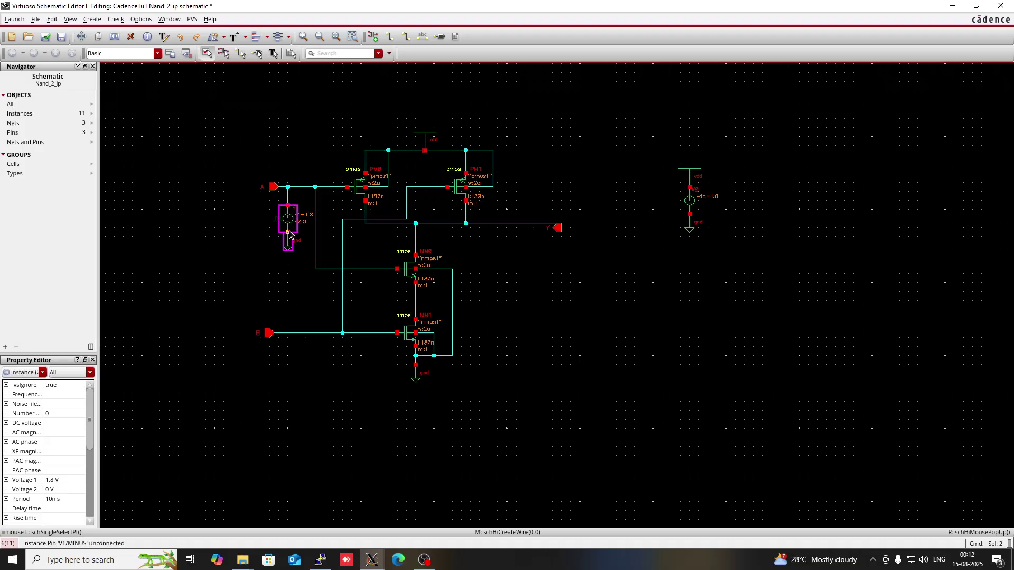
Copy V1 with its ground and place the copy, V2, near input B.
key("c")
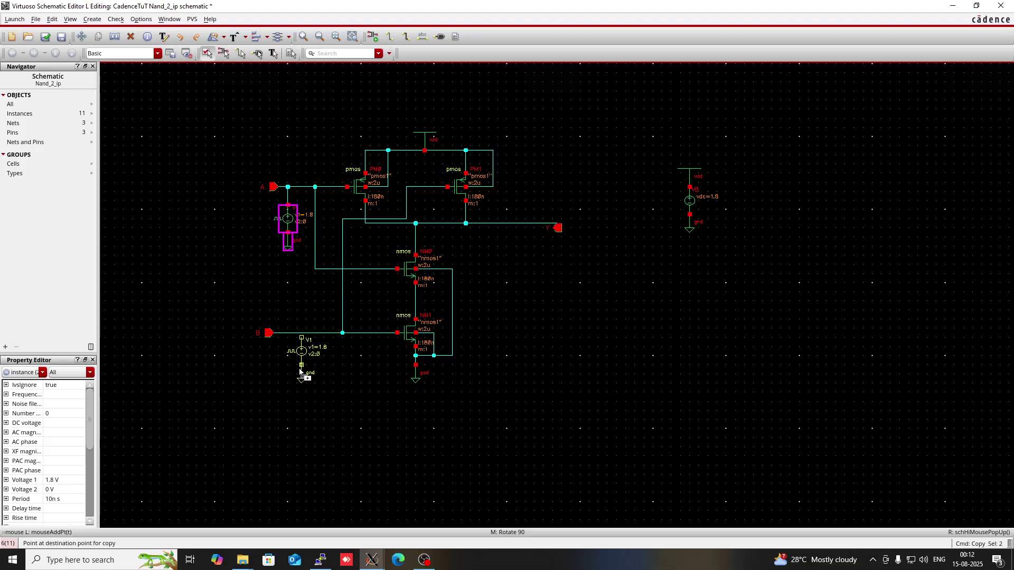
left_click(292, 378)
key("Escape")
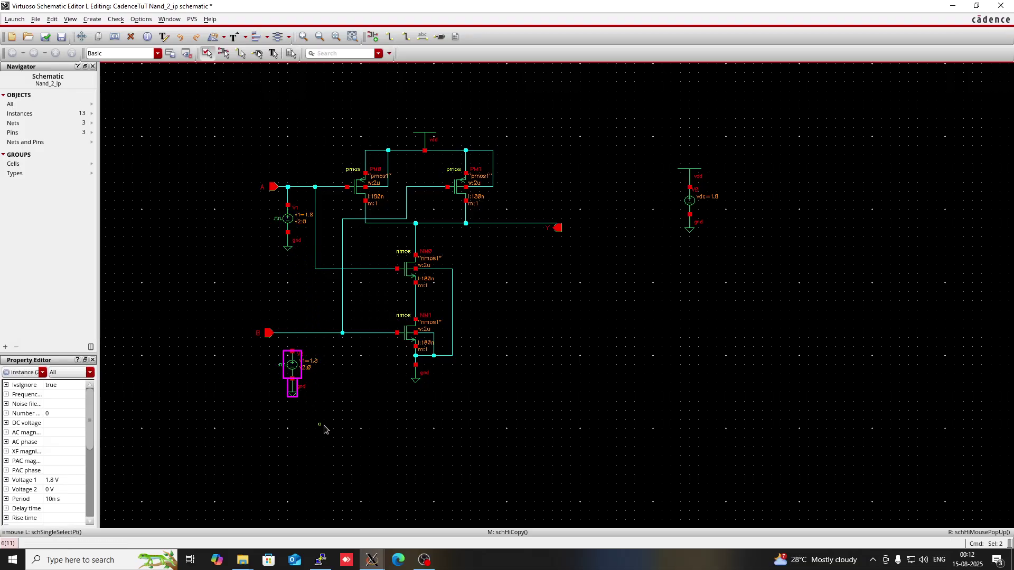
left_click(331, 435)
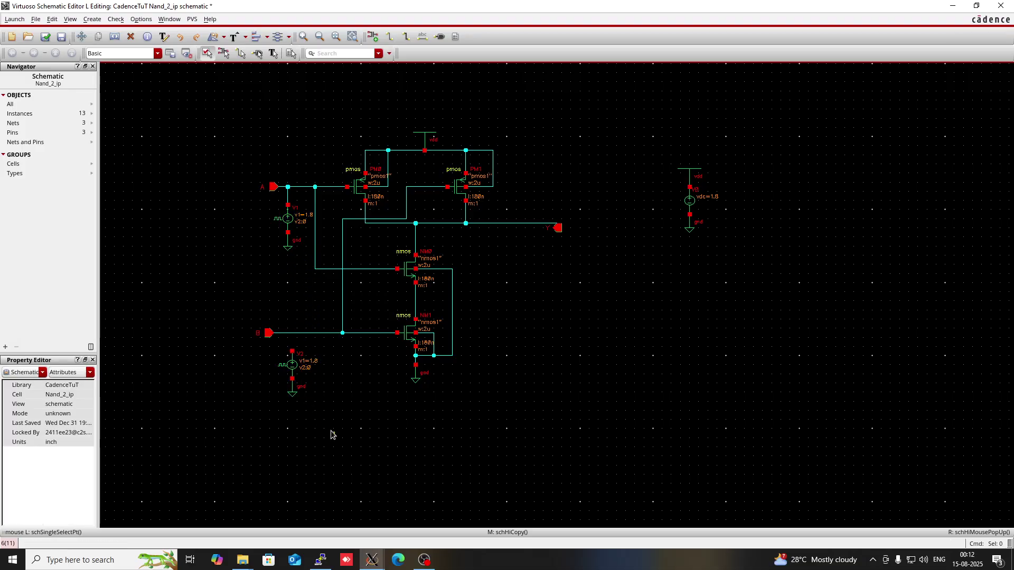
Set V2's period to 20n and pulse width to 10n and apply the change.
double_click(291, 370)
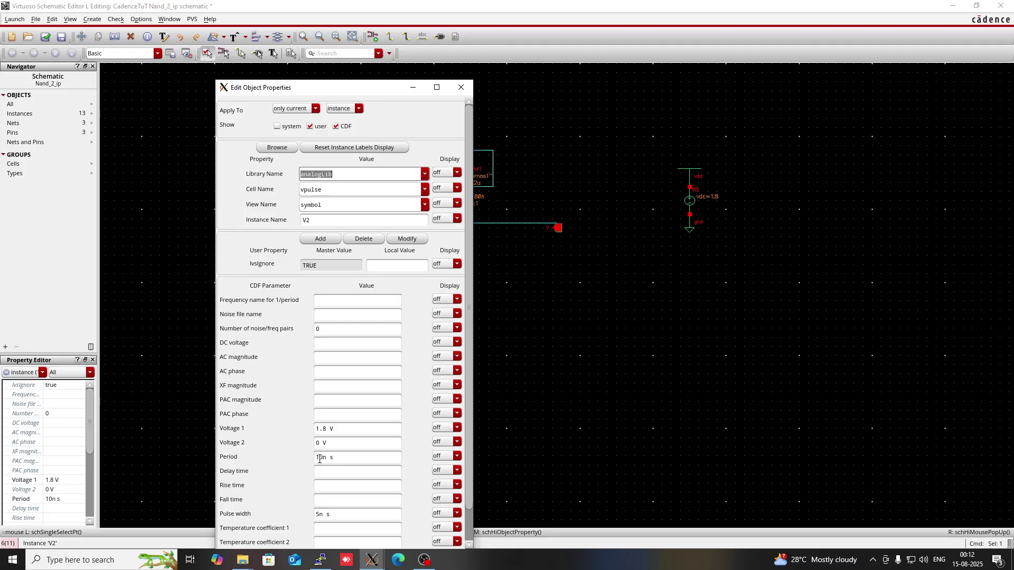
left_click(319, 458)
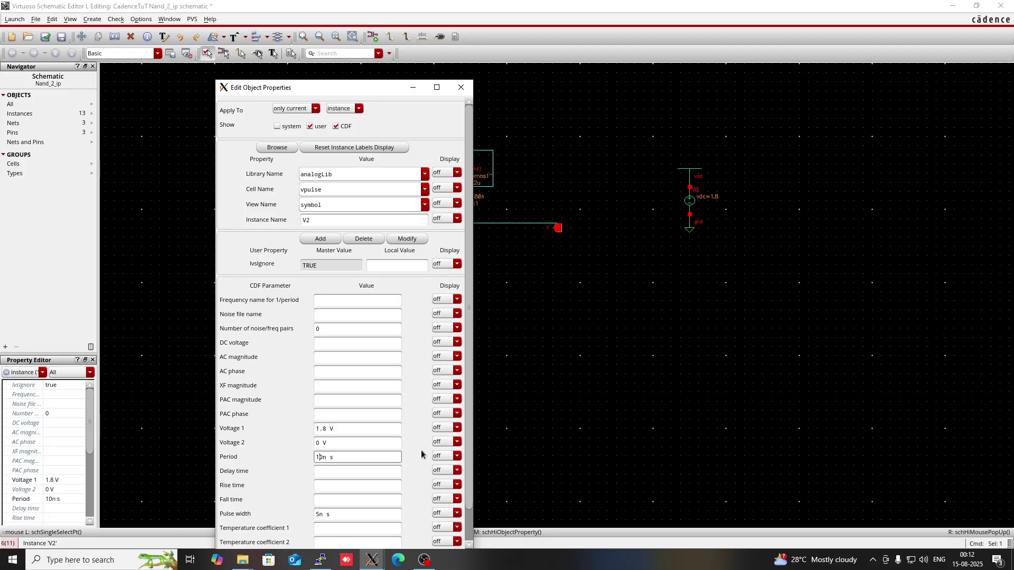
key("BackSpace")
type("5")
key("BackSpace")
type("2")
left_click(319, 511)
key("BackSpace")
type("1")
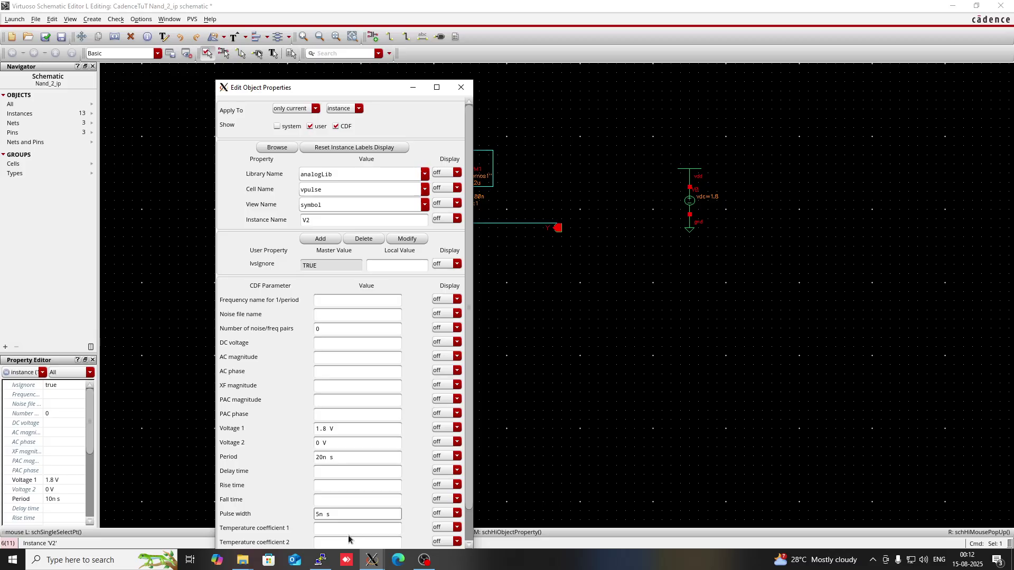
type("0")
left_click(342, 486)
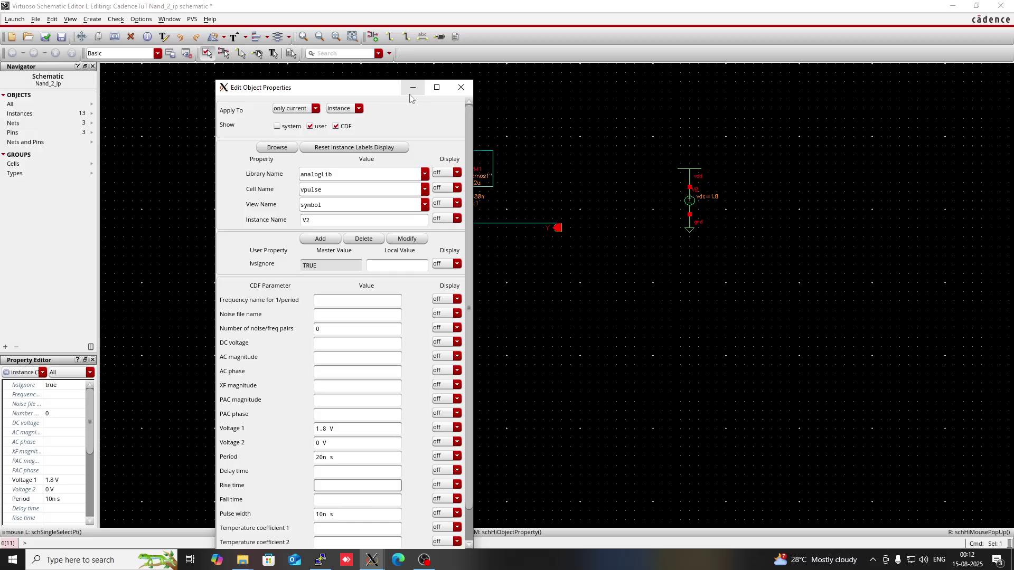
left_click(428, 90)
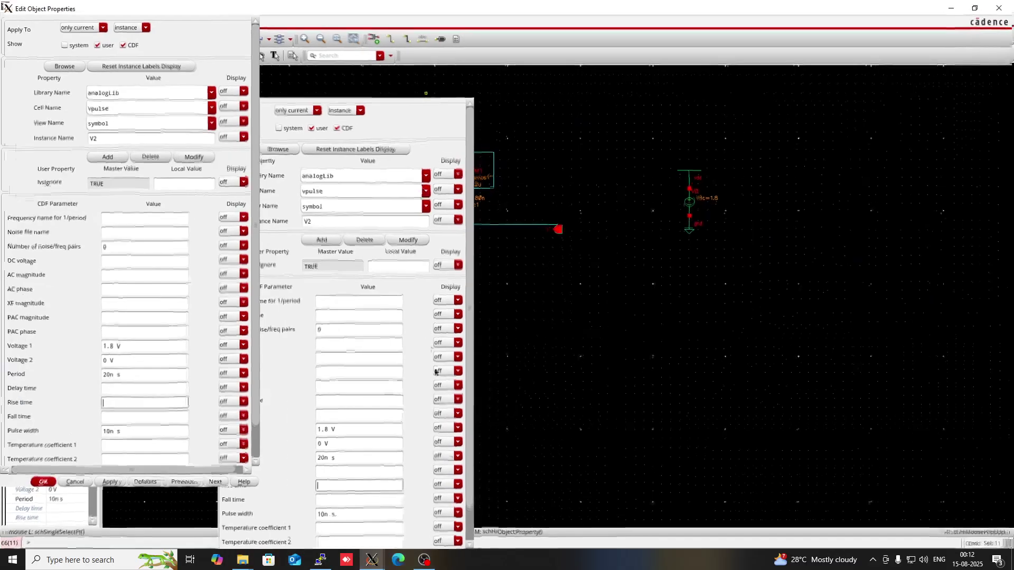
left_click(794, 544)
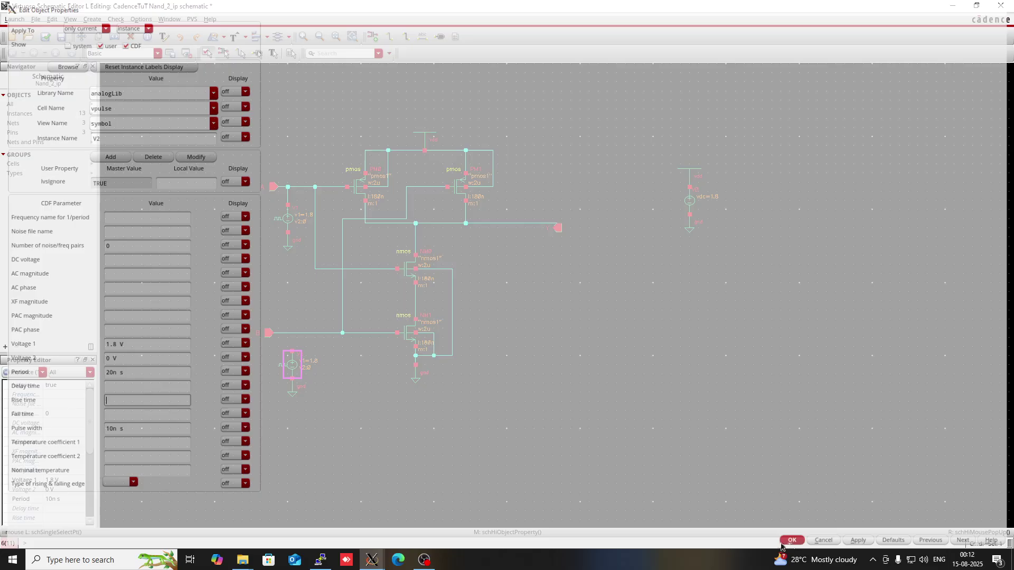
left_click(360, 449)
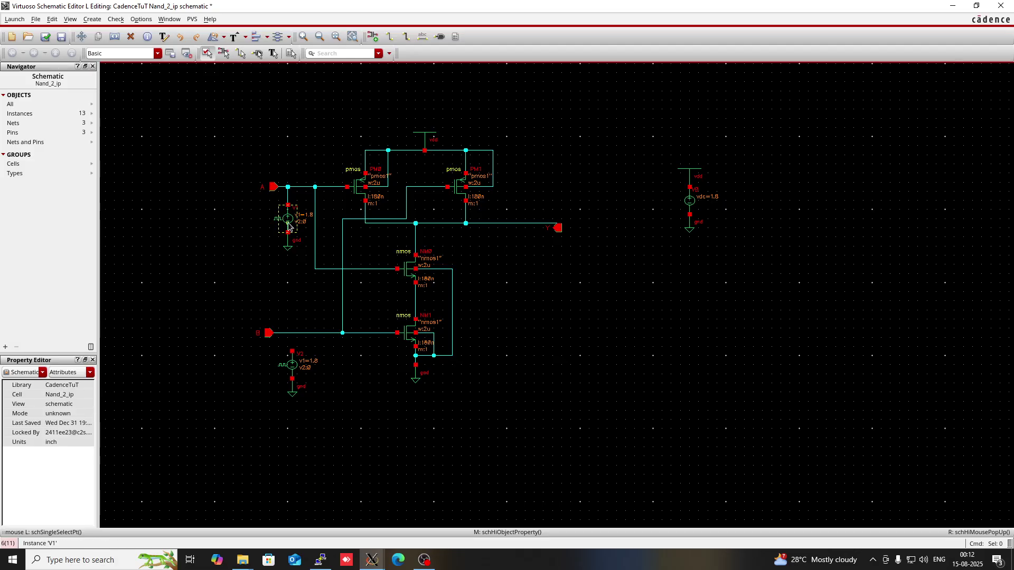
Wire V2's upper pin to input net B and fit the schematic in view.
key("w")
left_click(292, 351)
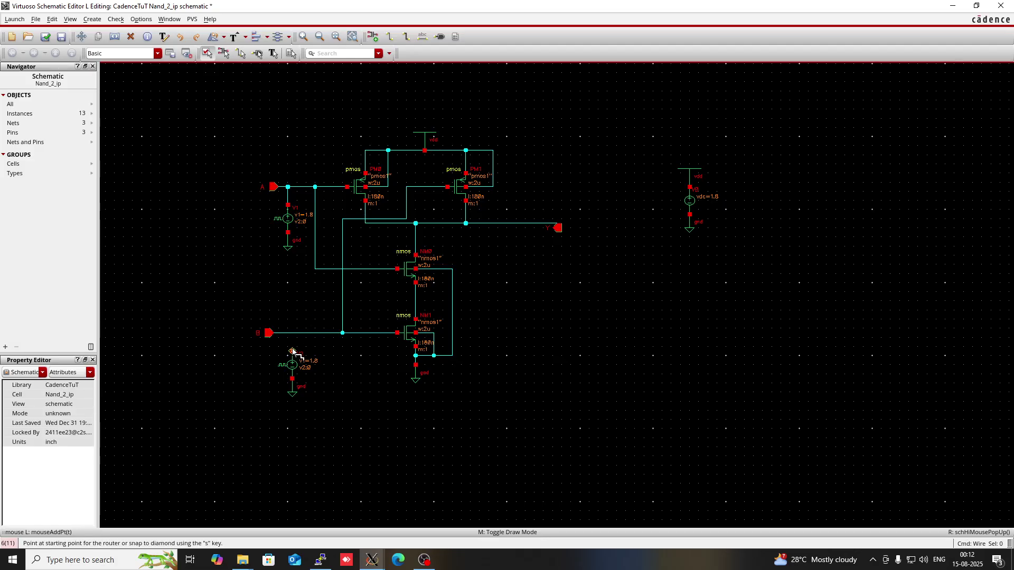
left_click(292, 333)
key("Escape")
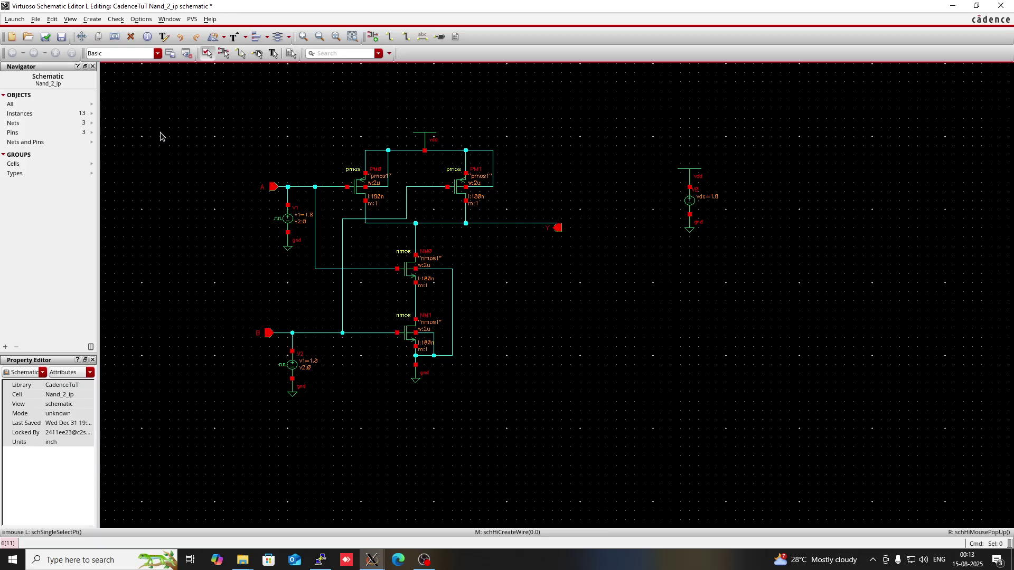
key("f")
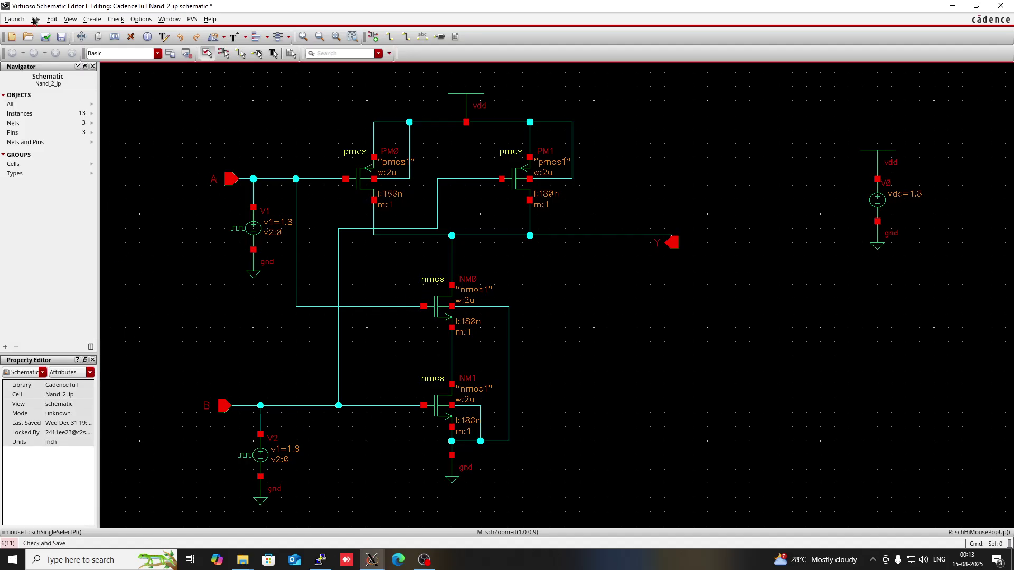
Check and Save the Nand_2_ip schematic and confirm the log reports no errors.
left_click(46, 36)
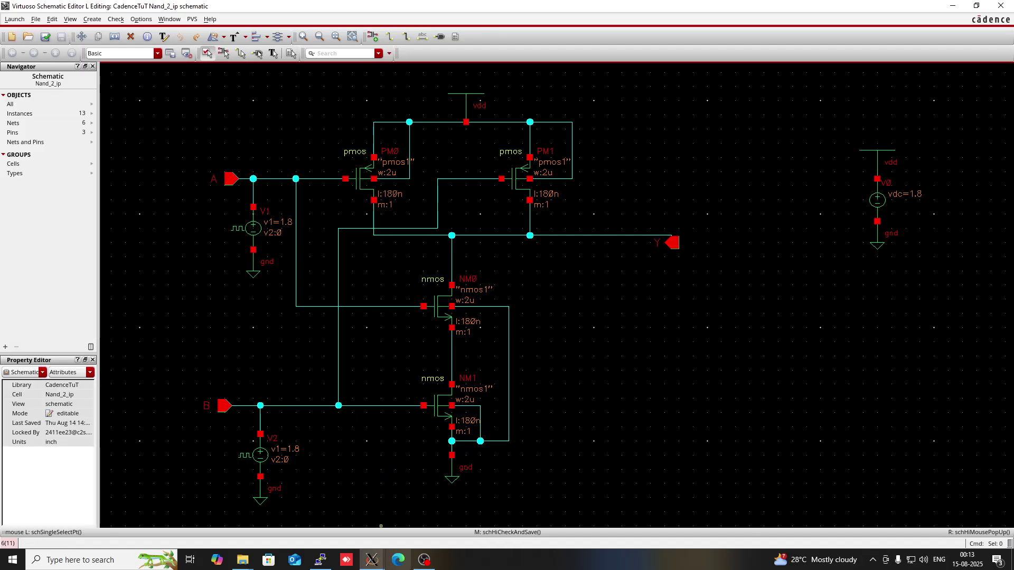
mouse_move(374, 563)
left_click(313, 507)
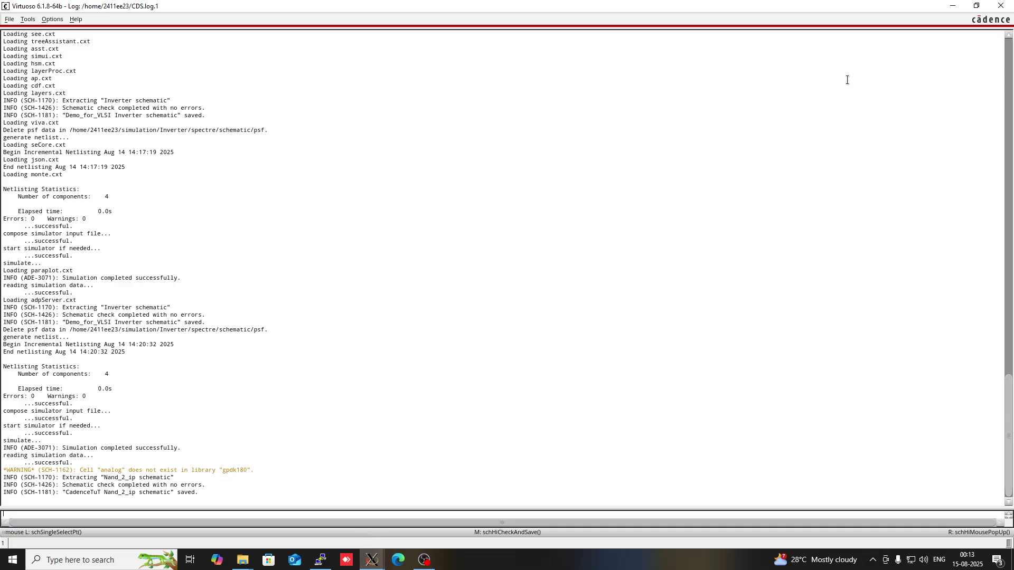
left_click(952, 8)
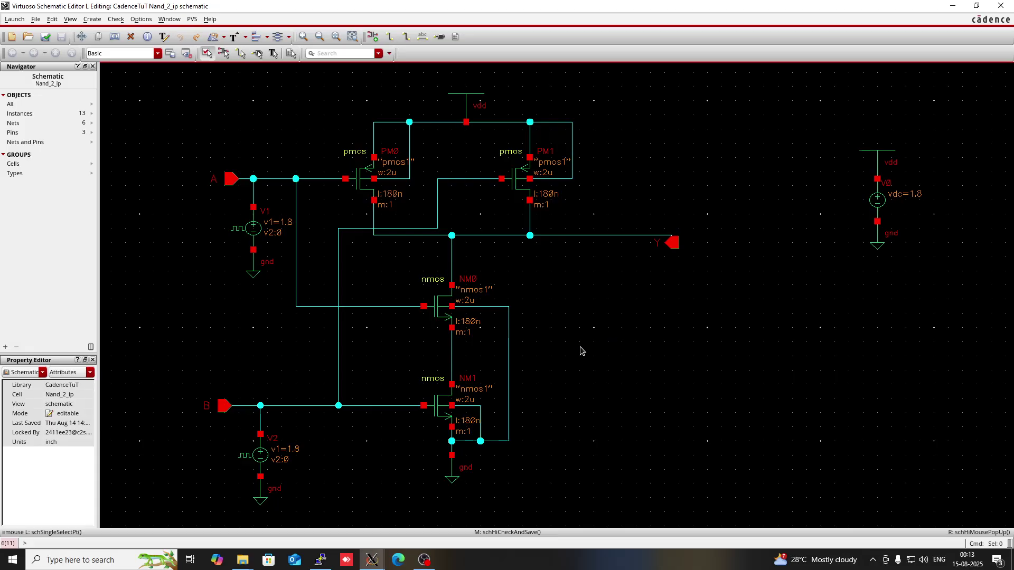
mouse_move(371, 559)
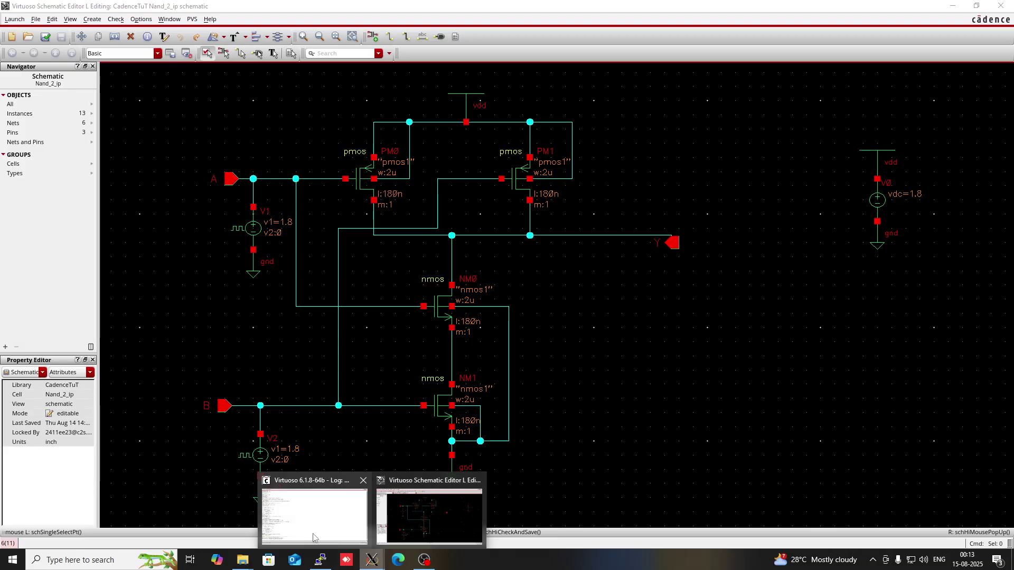
left_click(314, 538)
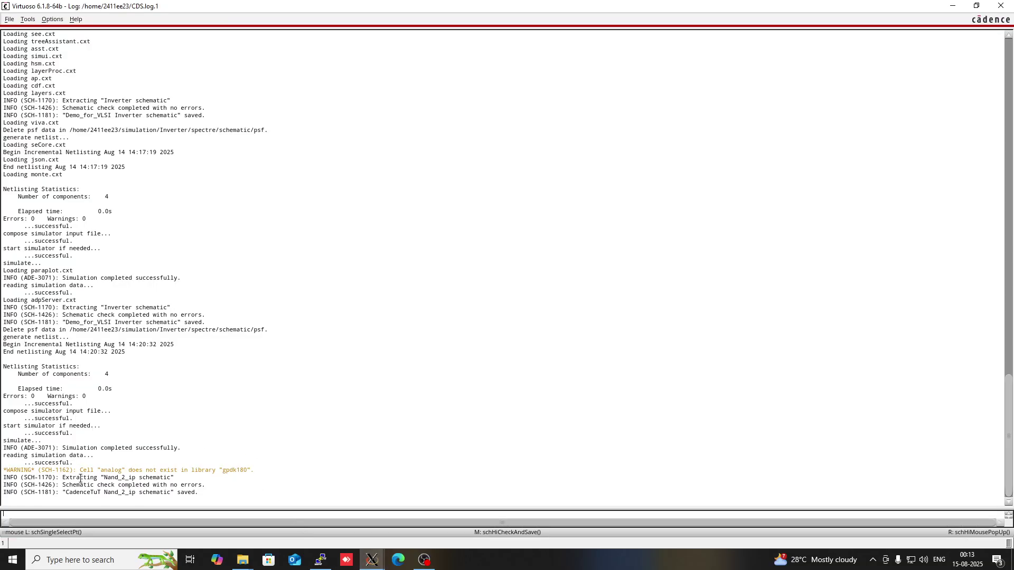
mouse_move(373, 560)
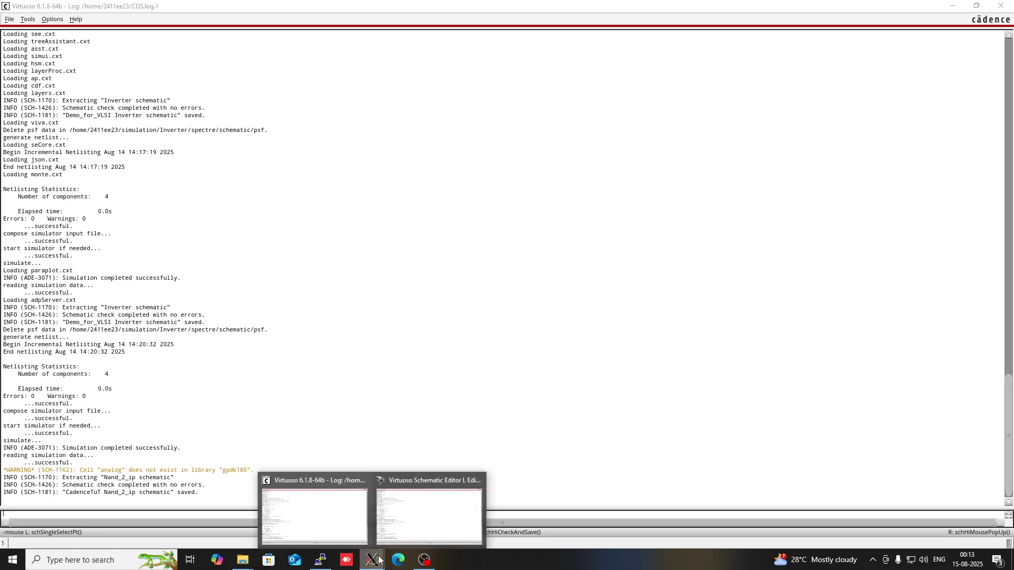
left_click(430, 526)
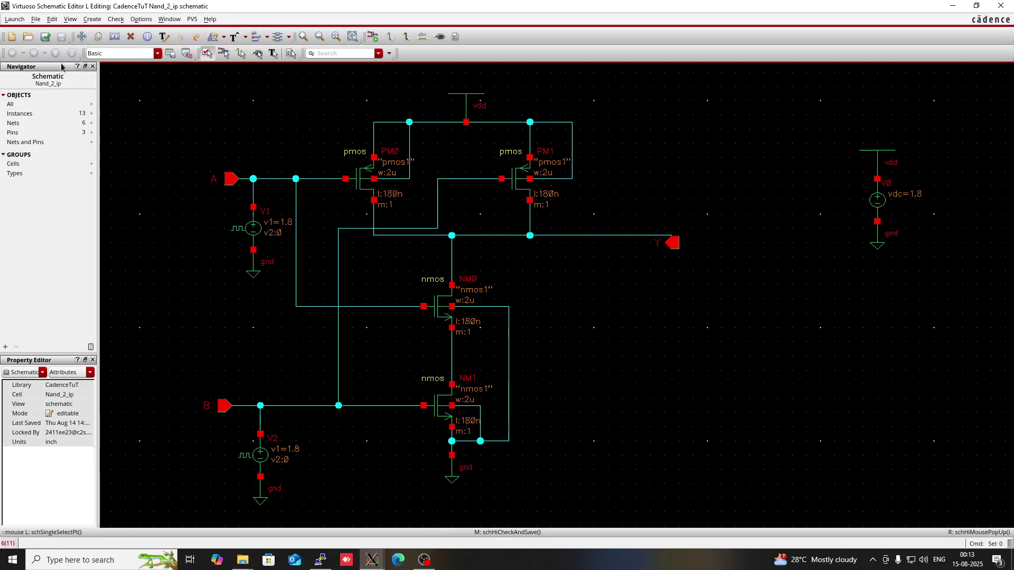
Launch ADE L and add a tran analysis with 100n stop time and moderate accuracy.
left_click(15, 20)
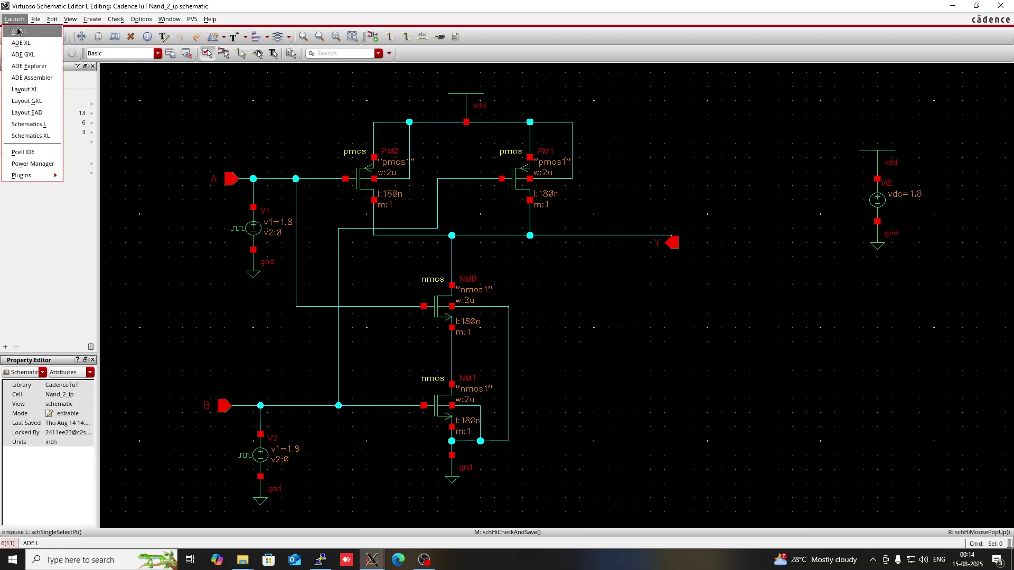
left_click(18, 32)
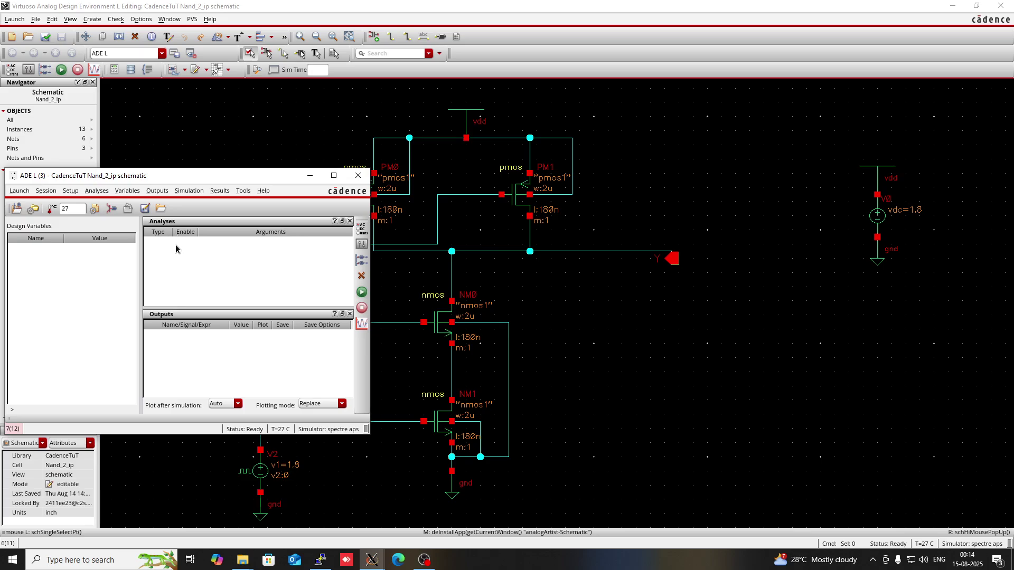
right_click(177, 248)
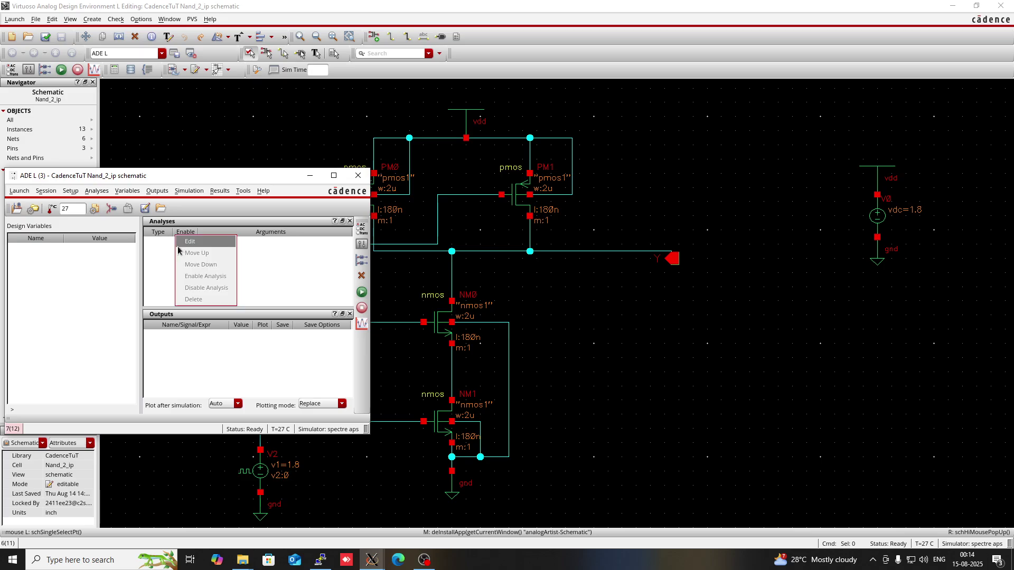
left_click(178, 246)
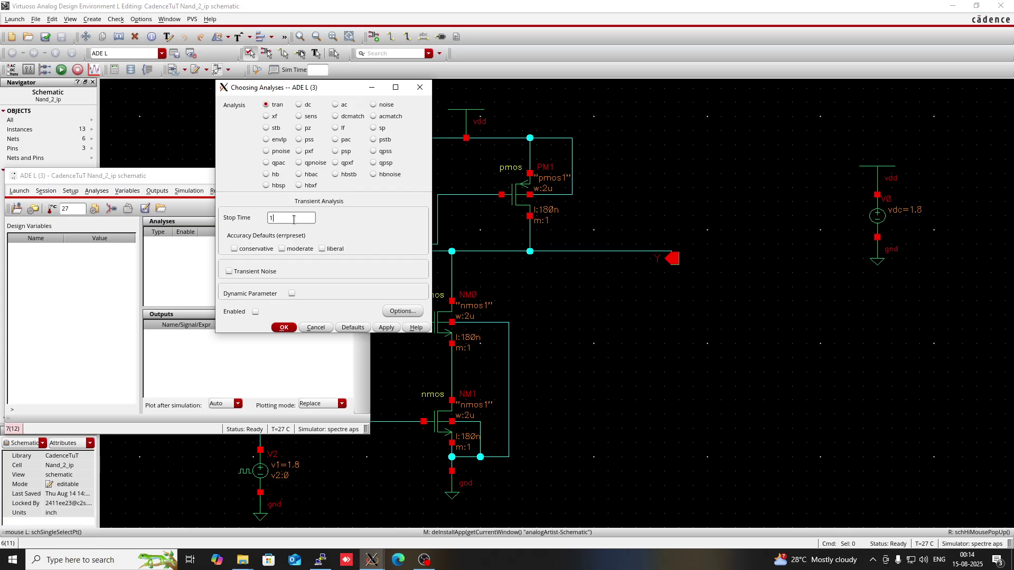
left_click(282, 248)
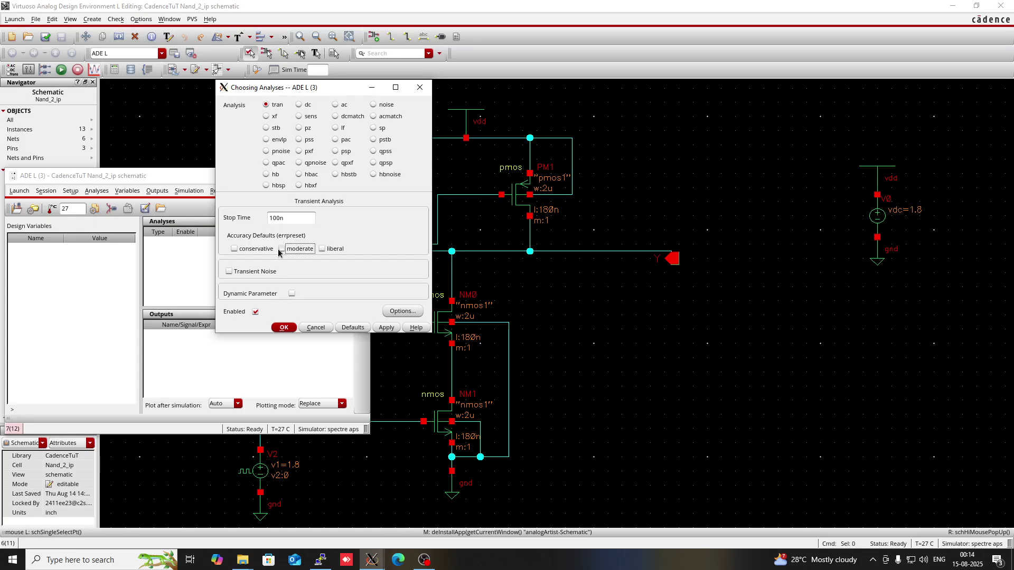
left_click(284, 327)
Select nets A, B and Y on the schematic via From Design and confirm them as outputs.
right_click(226, 351)
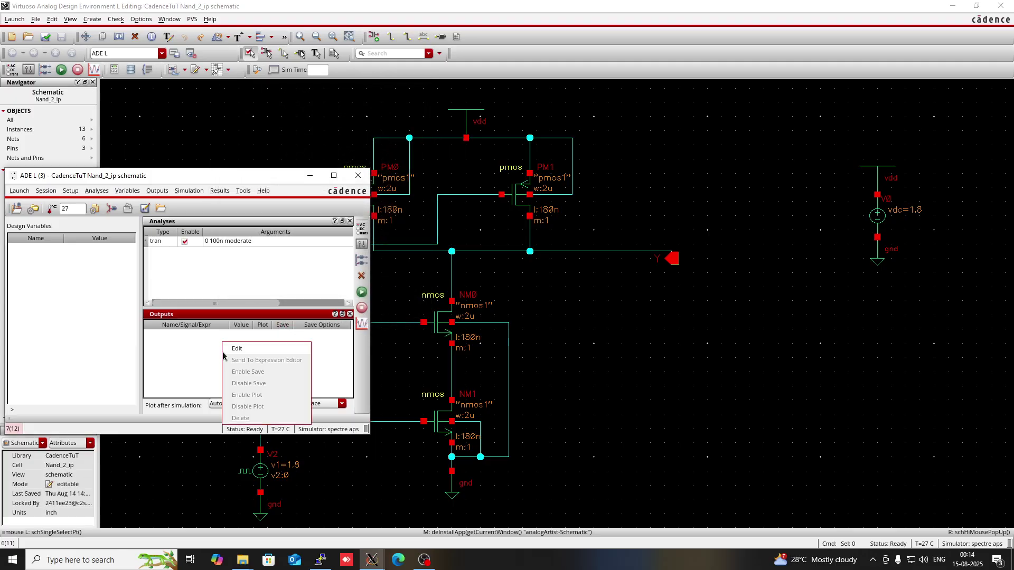
left_click(235, 349)
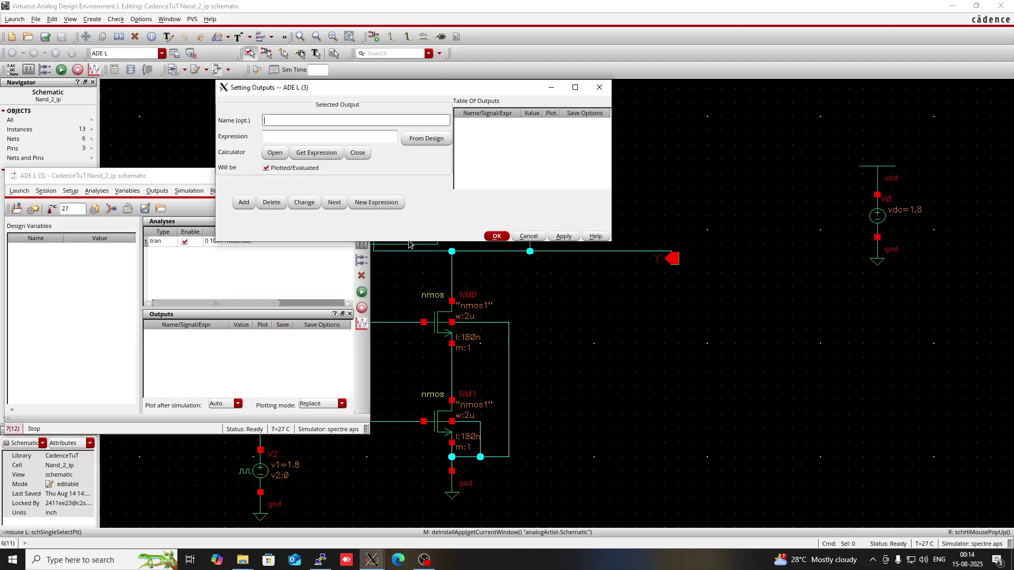
left_click(420, 138)
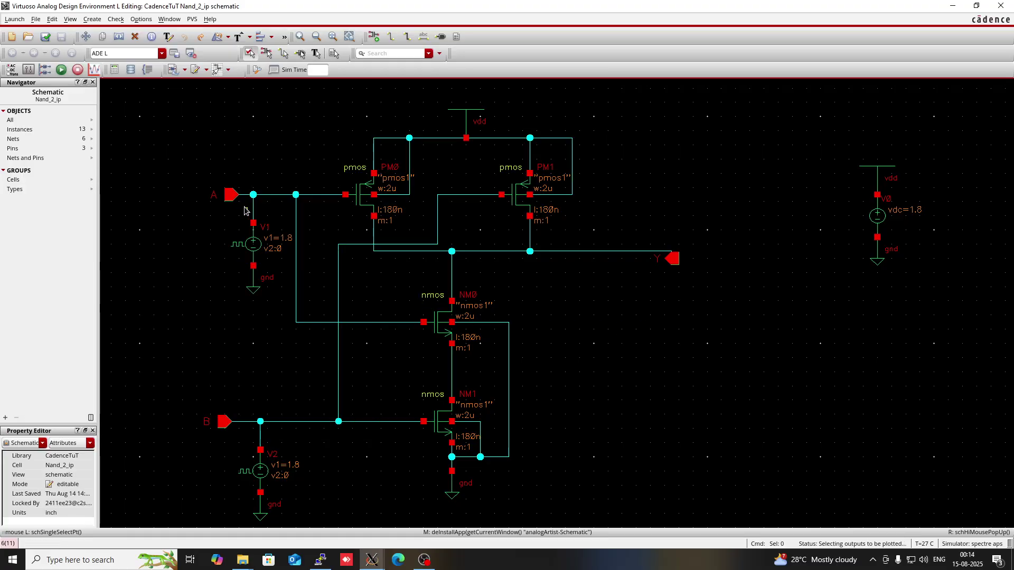
left_click(231, 199)
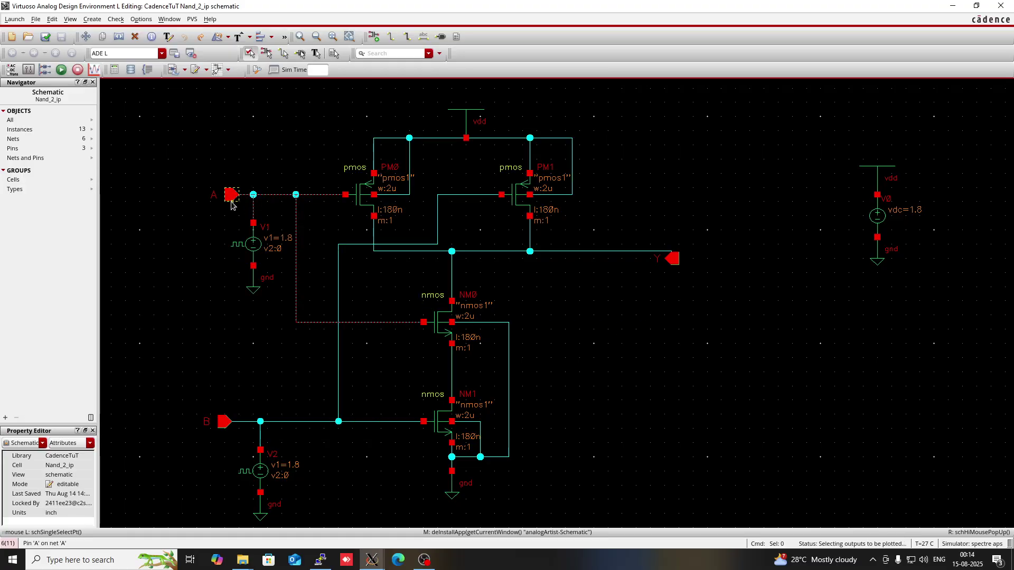
left_click(224, 421)
left_click(676, 265)
mouse_move(371, 559)
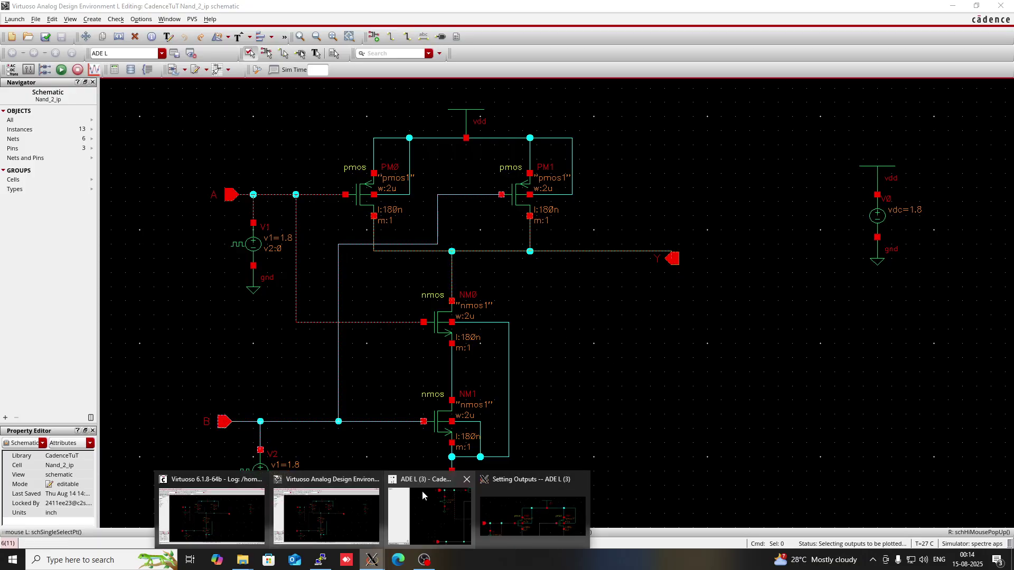
left_click(533, 506)
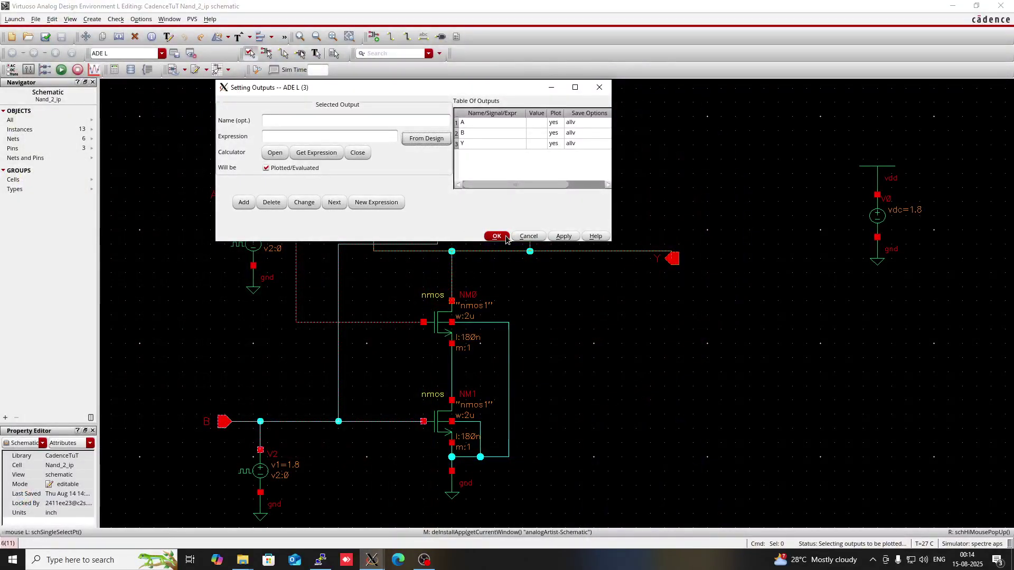
left_click(373, 558)
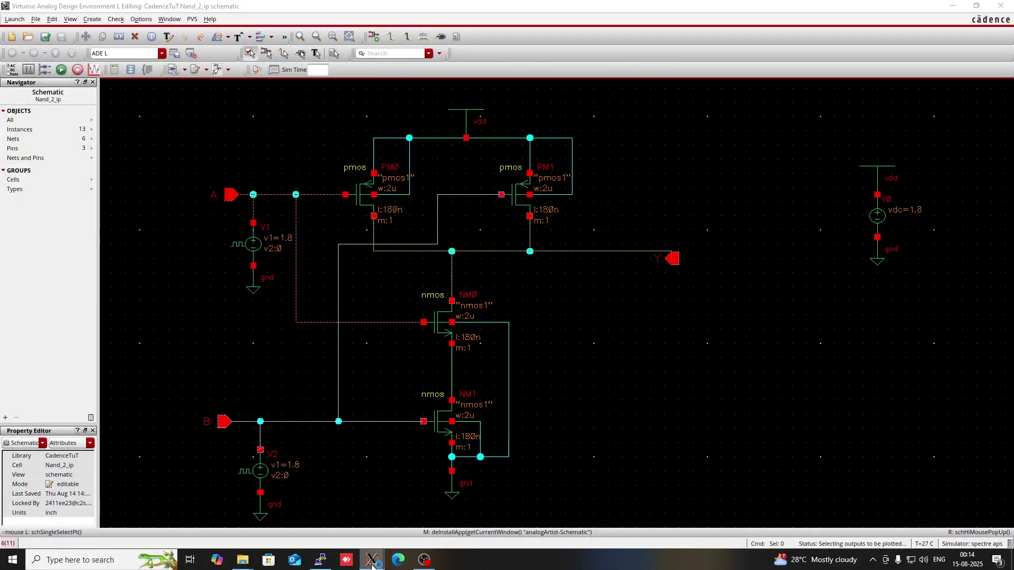
mouse_move(372, 559)
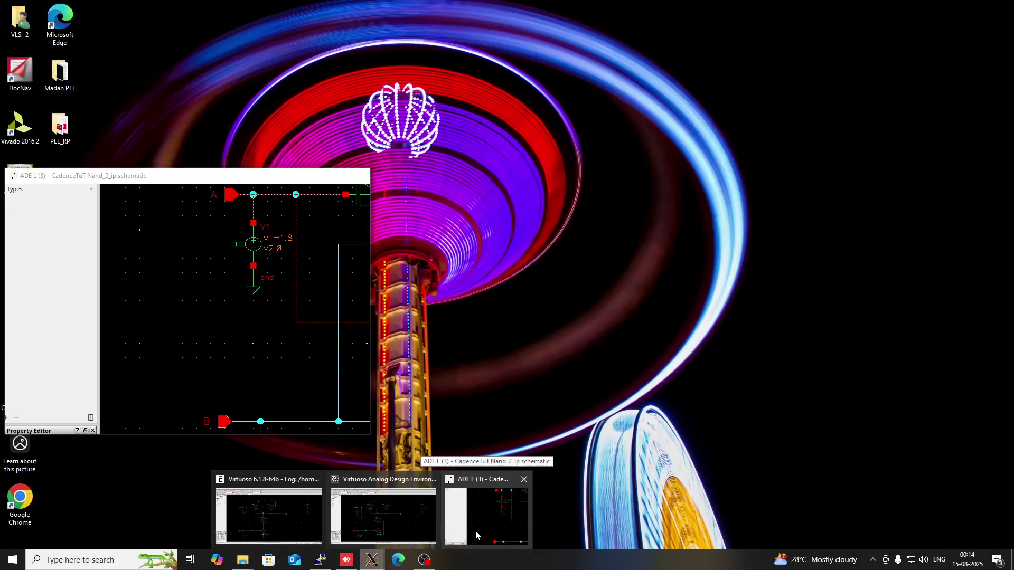
left_click(475, 530)
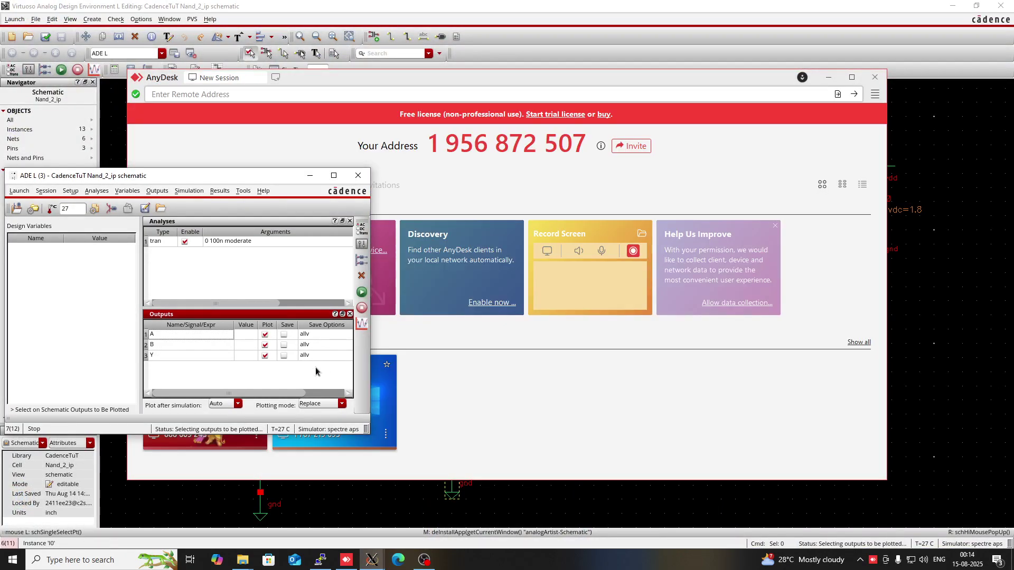
left_click(874, 78)
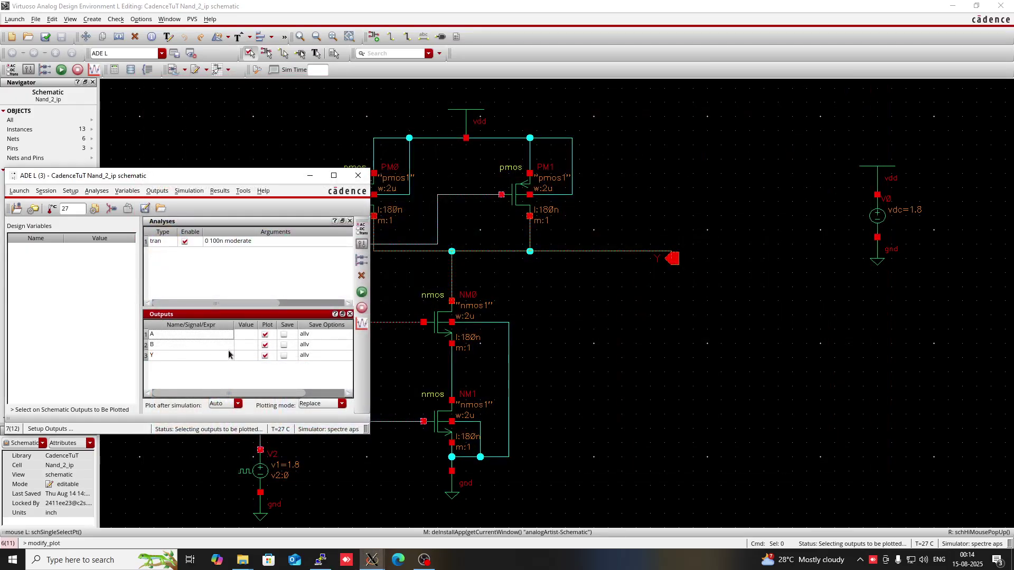
Disable cds_ff_mpt in Model Libraries, keeping only the 180nm gpdk.scs file, then netlist and run.
left_click(70, 191)
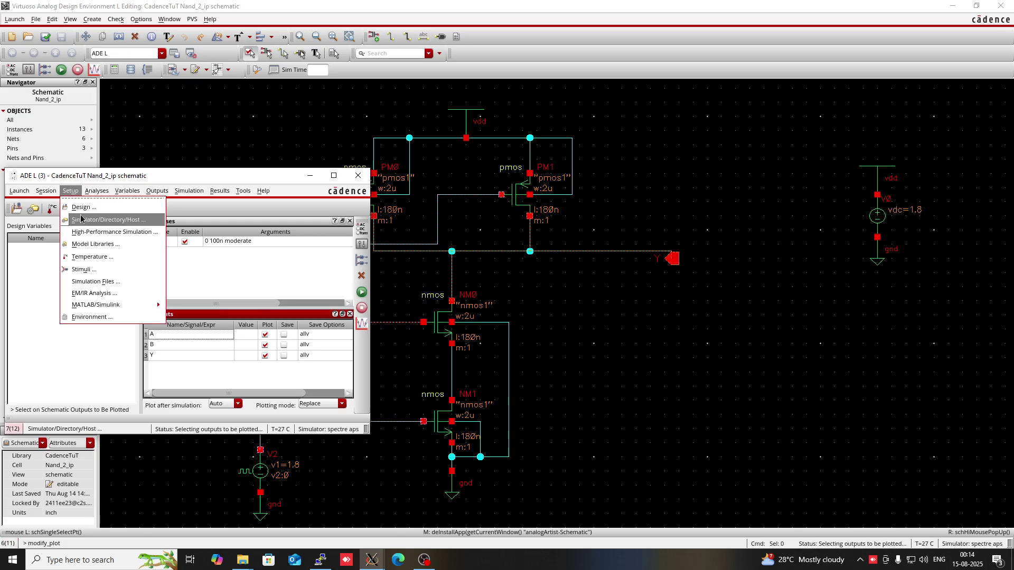
left_click(91, 244)
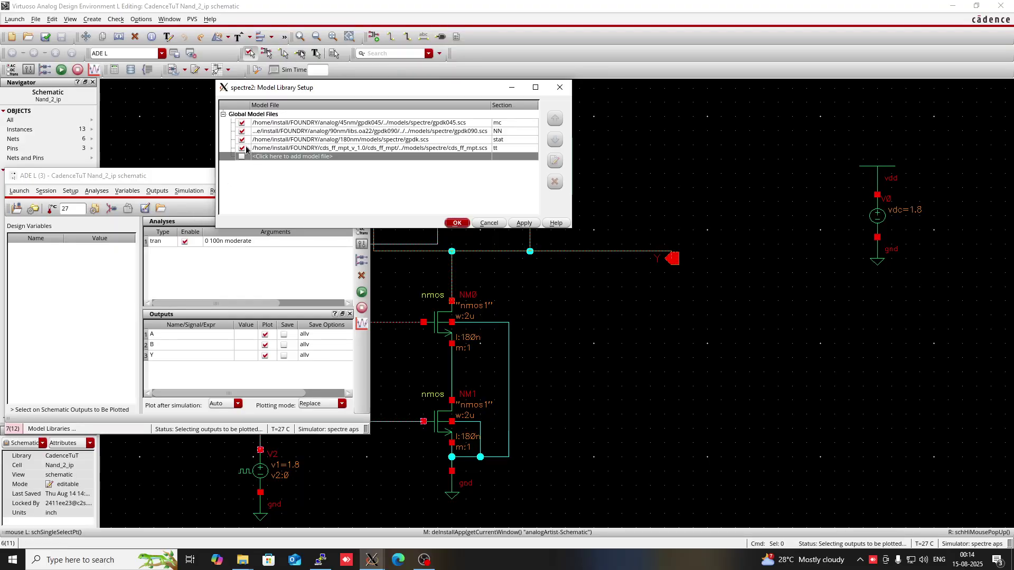
left_click(242, 148)
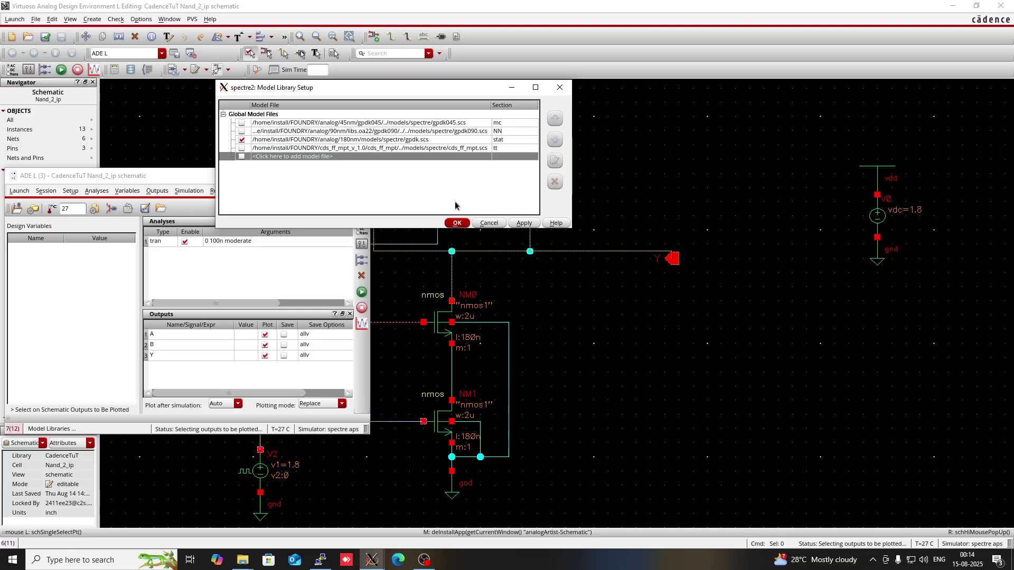
left_click(457, 224)
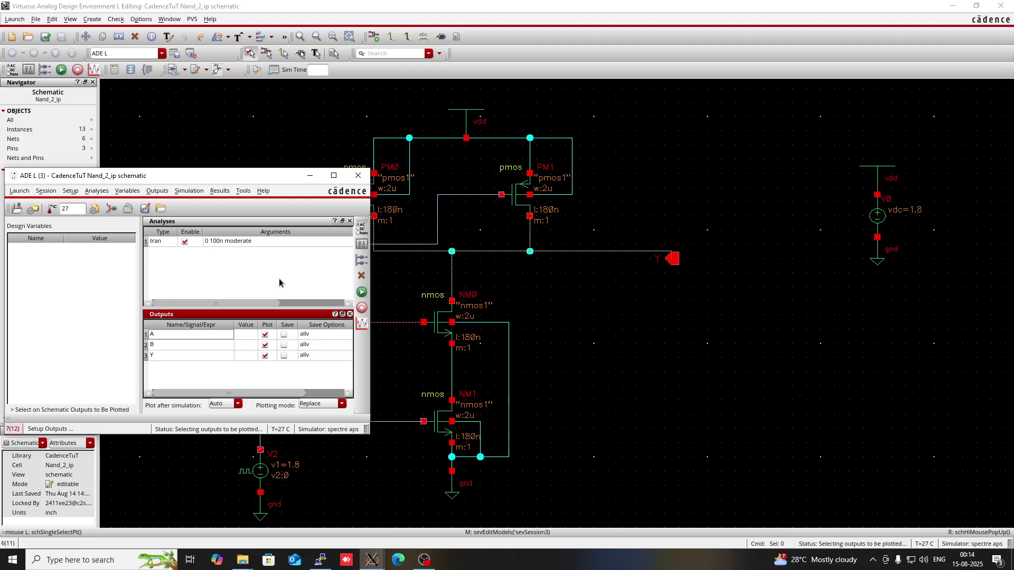
left_click(361, 292)
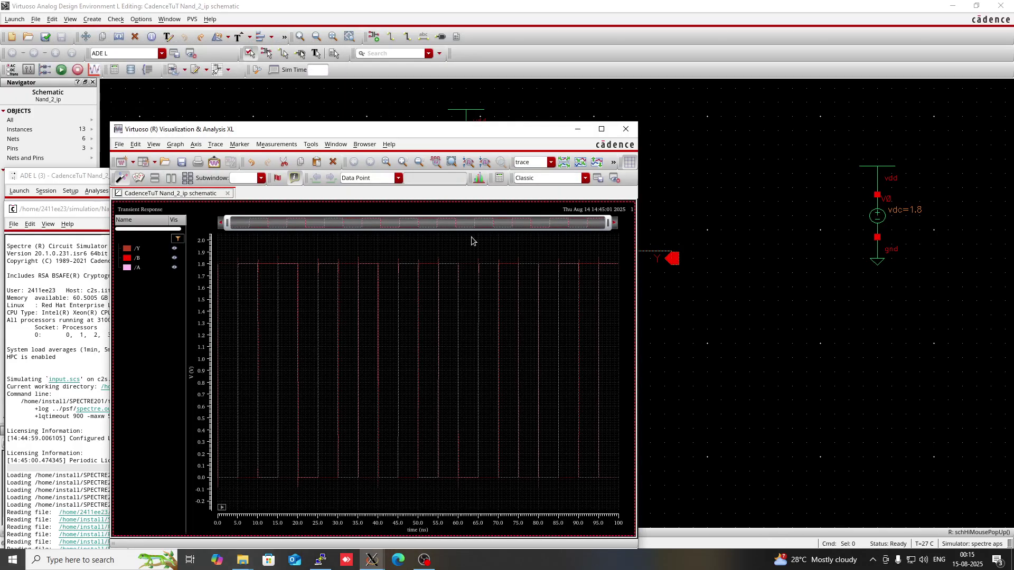
Maximize the waveform window, split A, B and Y into separate strips, and select all three traces.
left_click(601, 128)
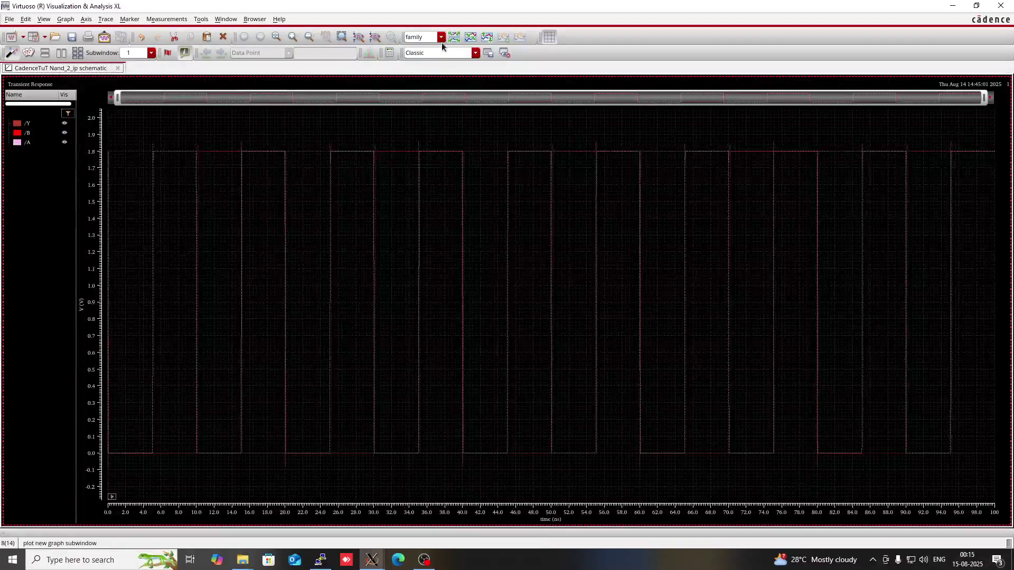
left_click(459, 37)
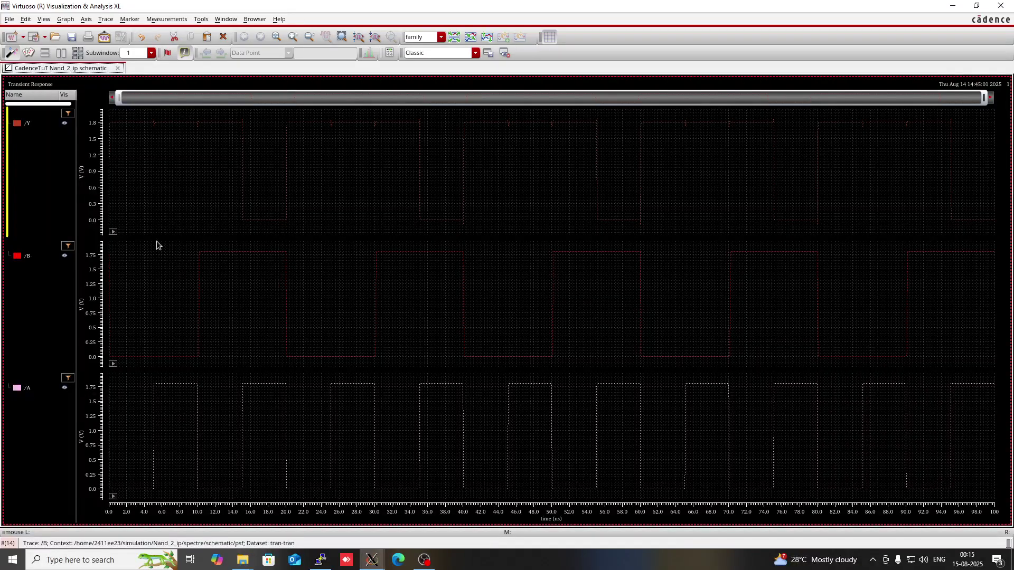
left_click(24, 124)
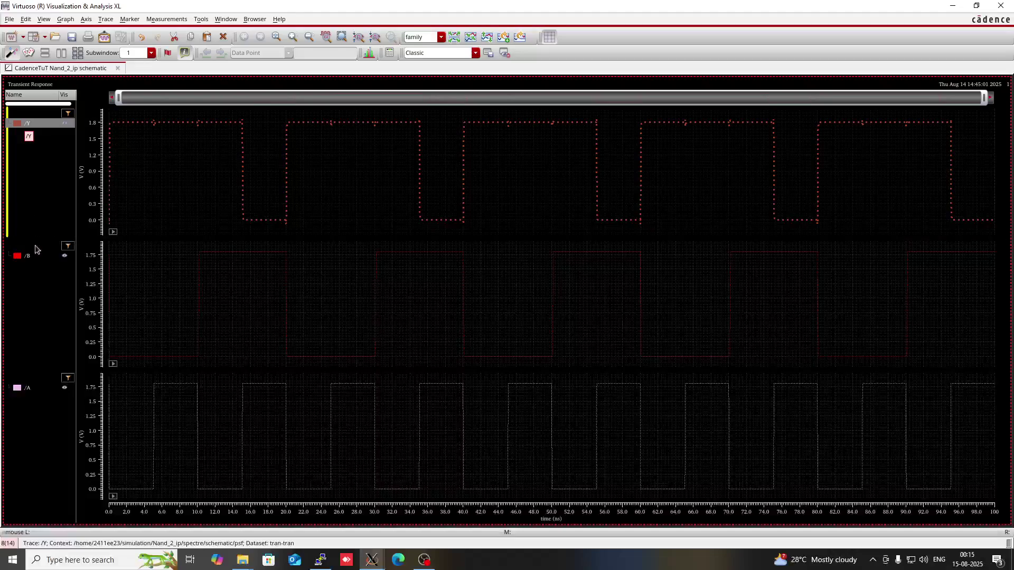
left_click(32, 256)
left_click(23, 391)
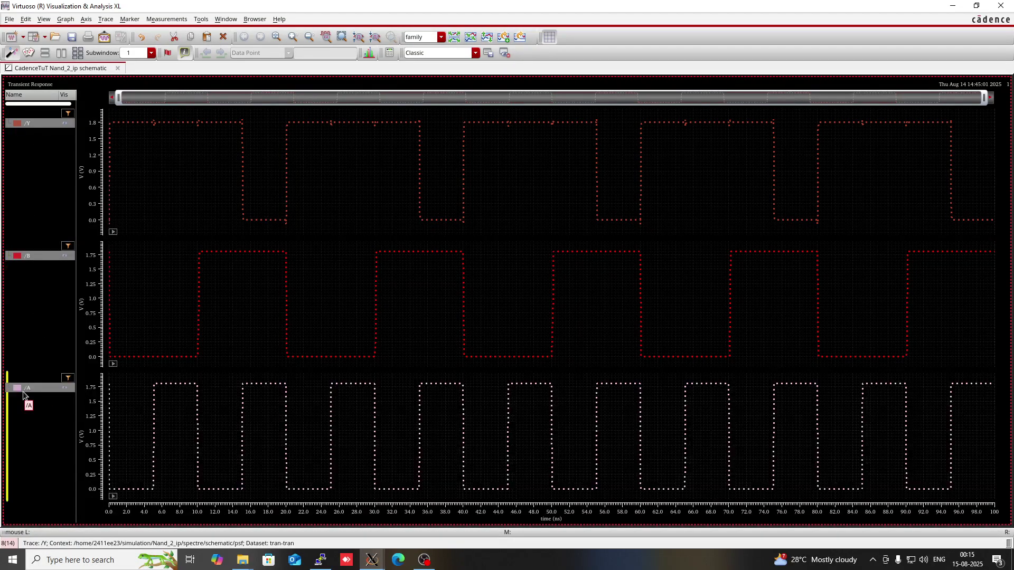
Set the selected traces to medium width and solid line style.
right_click(23, 391)
mouse_move(37, 364)
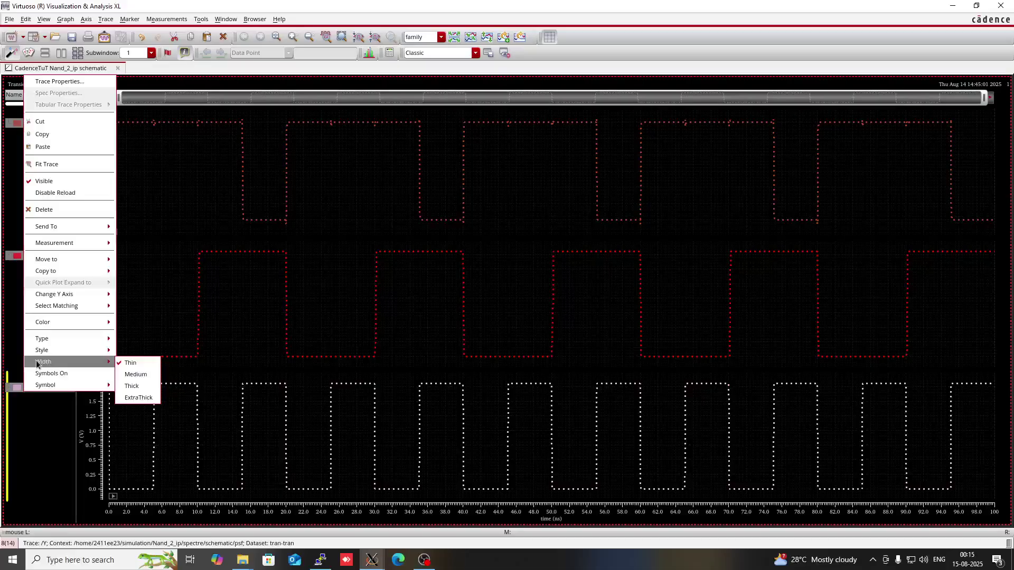
left_click(136, 374)
right_click(34, 389)
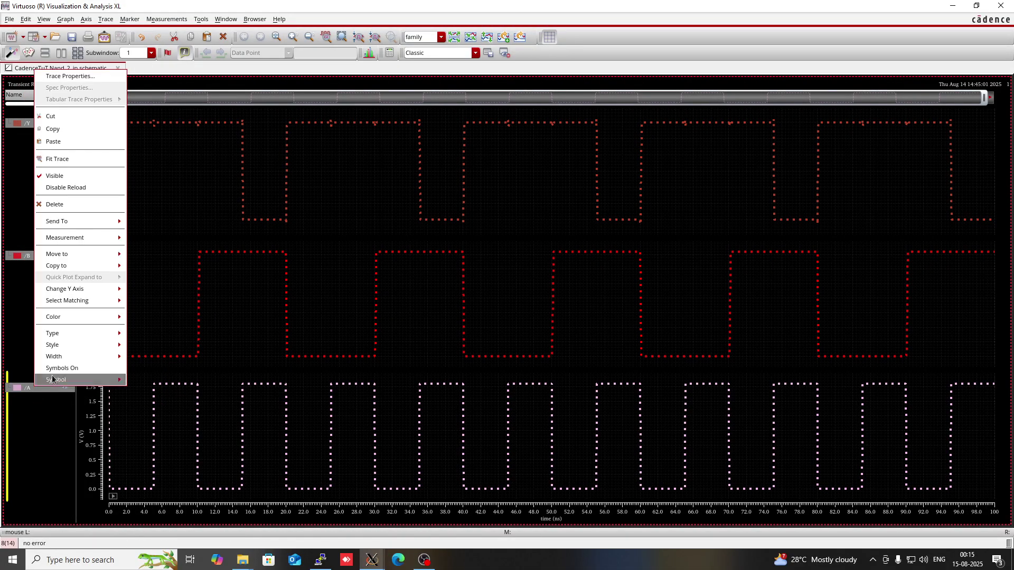
mouse_move(59, 350)
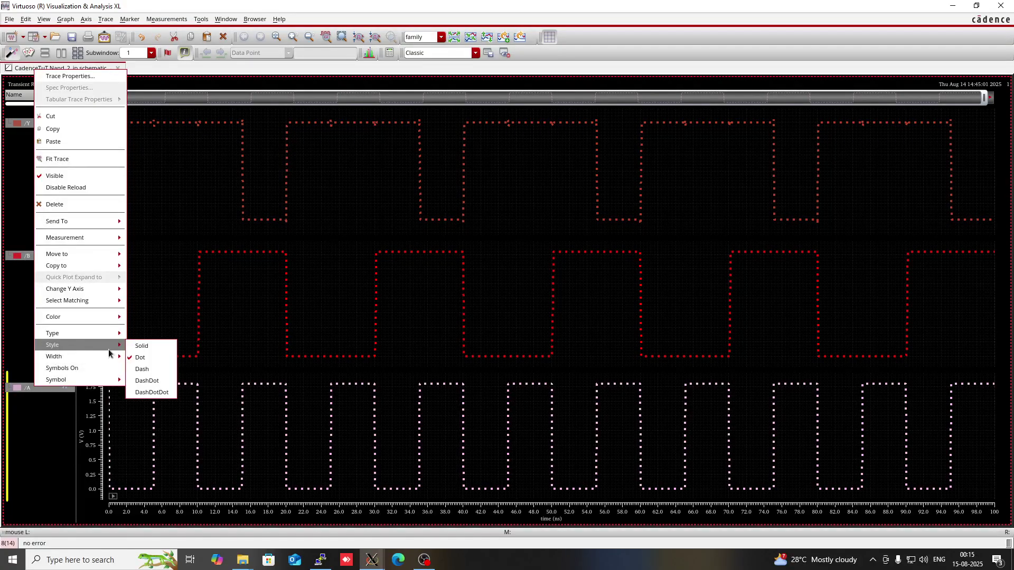
left_click(140, 349)
left_click(303, 294)
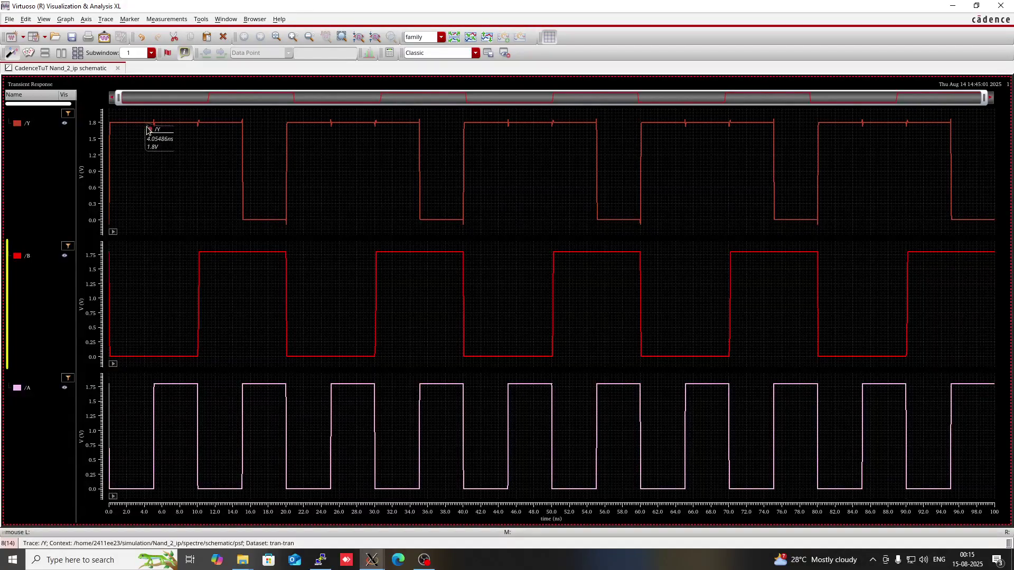
Inspect the A, B and Y waveform levels, then close the waveform viewer.
mouse_move(181, 390)
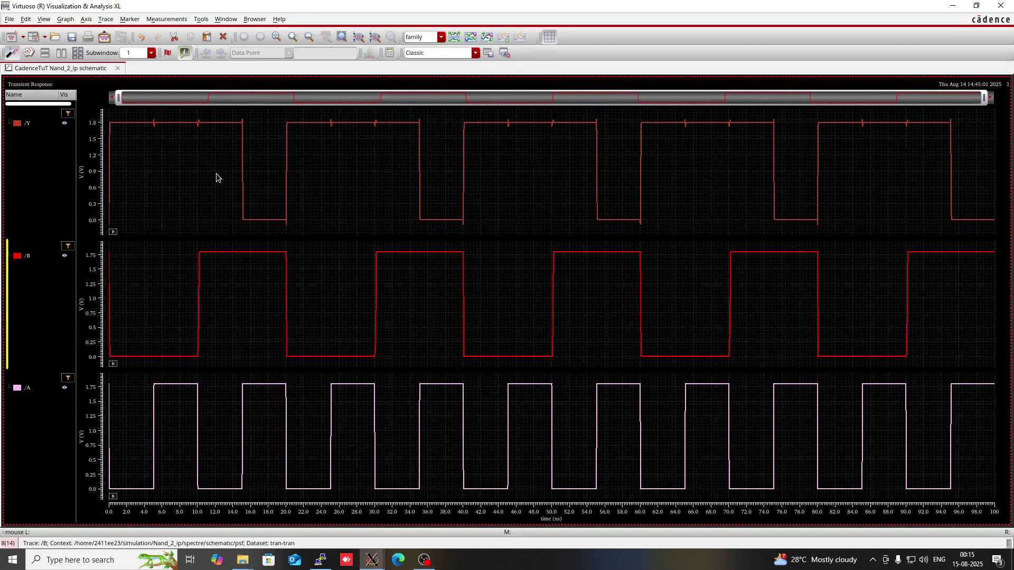
mouse_move(225, 129)
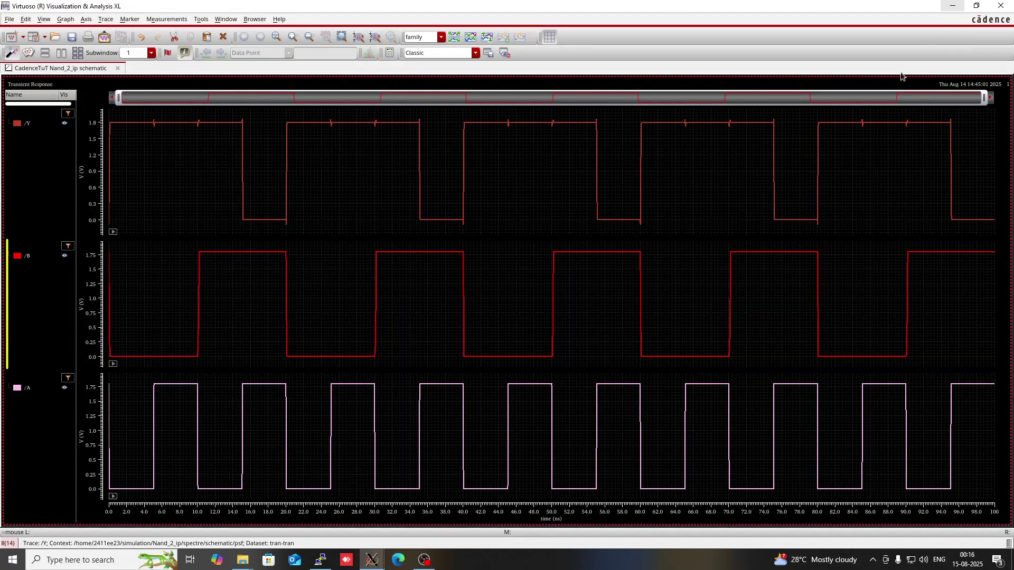
left_click(999, 6)
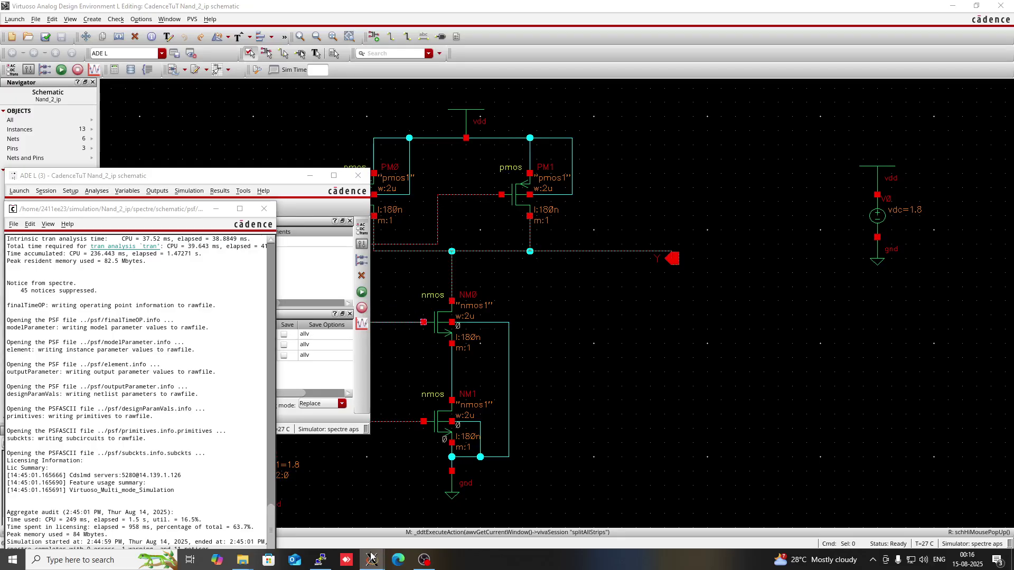
Bring the schematic and then the ADE L session window back to the front.
mouse_move(373, 557)
left_click(392, 507)
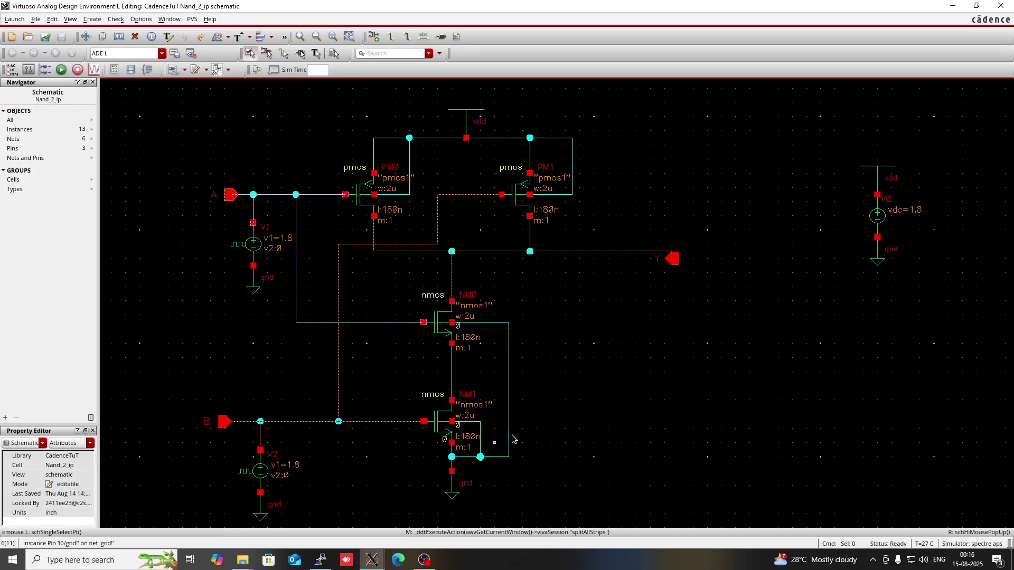
mouse_move(372, 558)
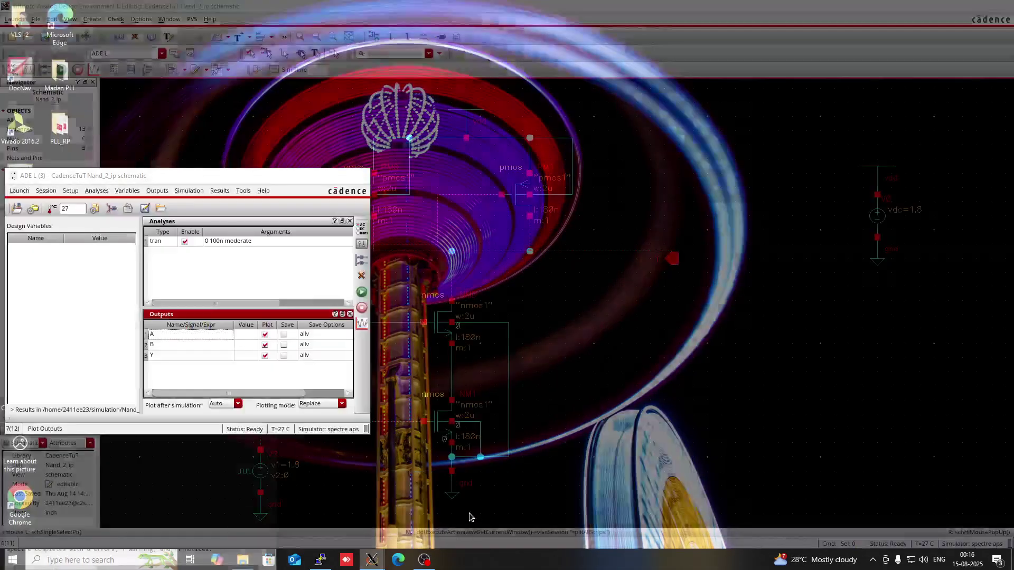
left_click(444, 531)
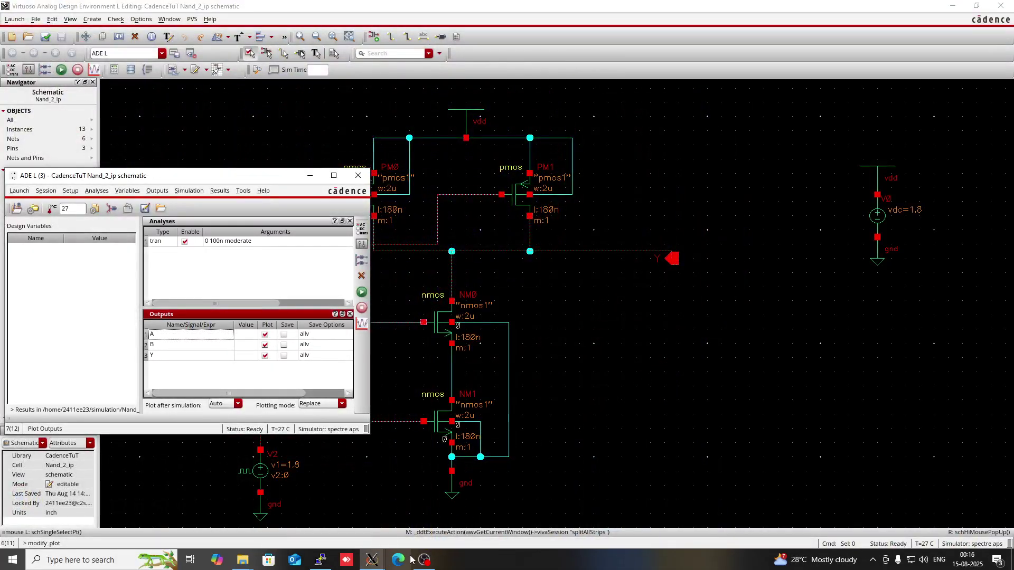